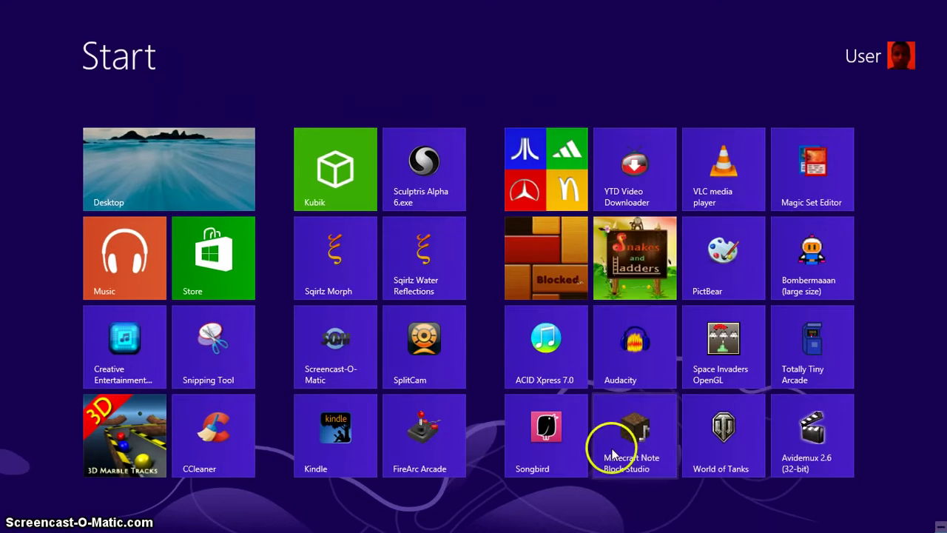
Step: Launch Minecraft Note Block Studio from the Start screen and create a new song
key("super")
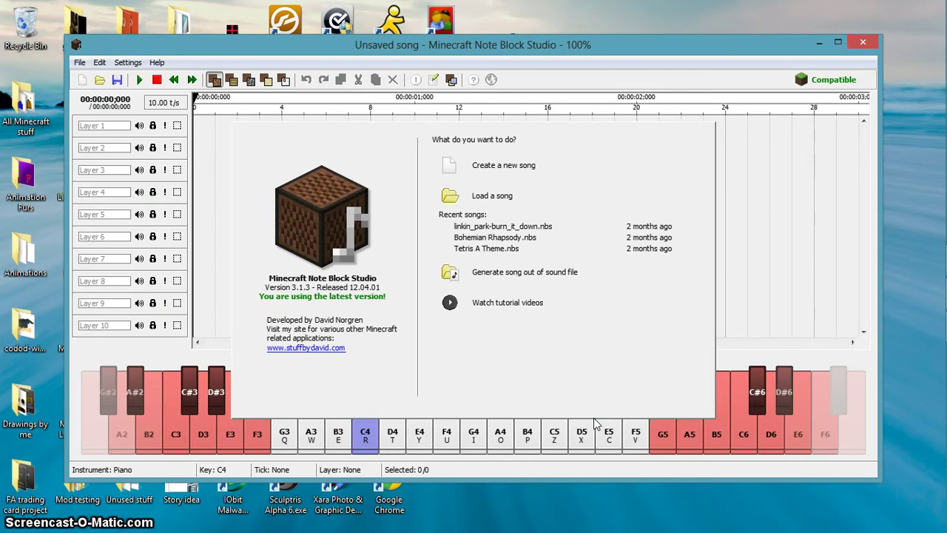
left_click(510, 168)
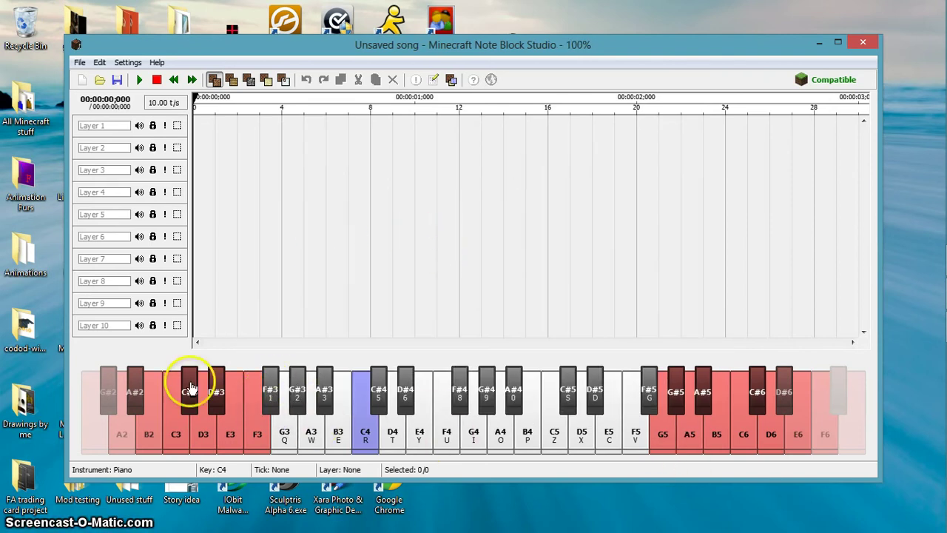
Step: Play the F#3 and F#5 piano keys at the two ends of the playable two-octave range
scroll(436, 430, "down", 1)
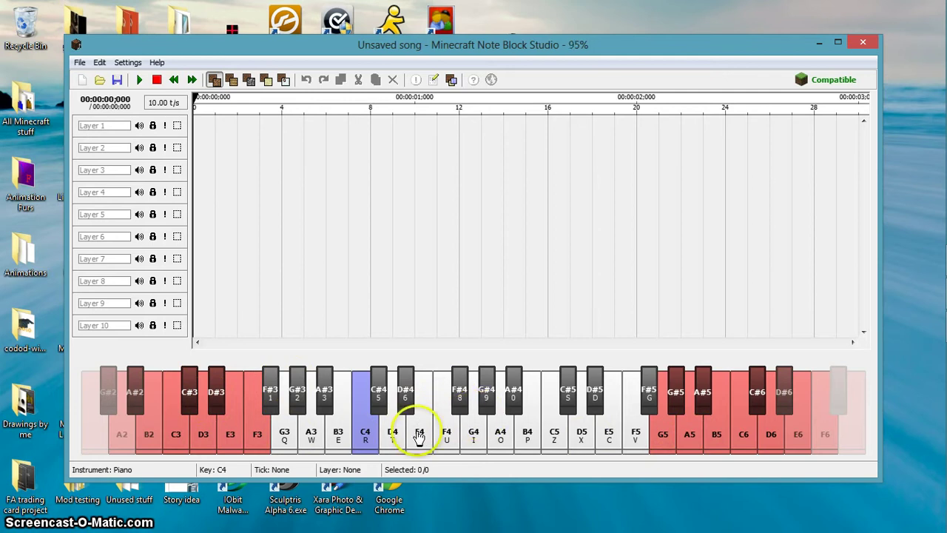
scroll(100, 448, "up", 1)
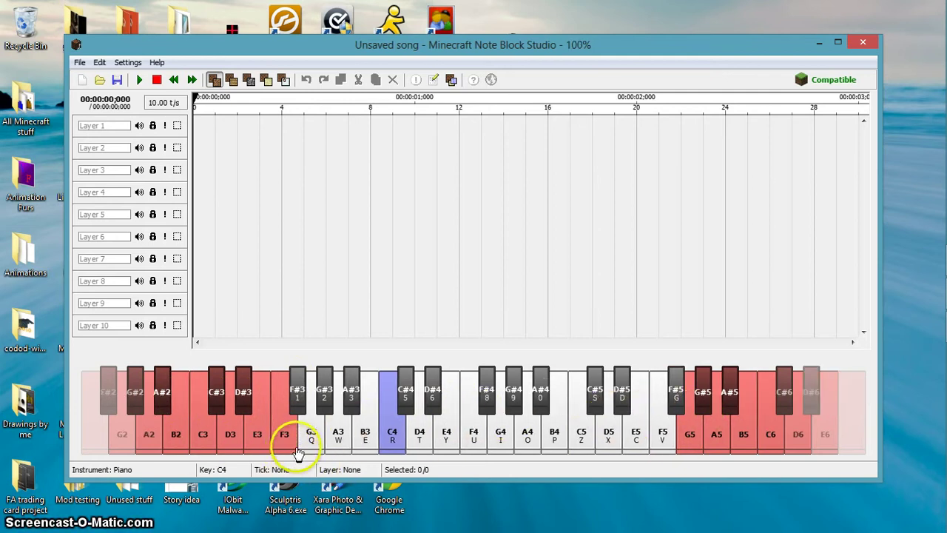
left_click(297, 385)
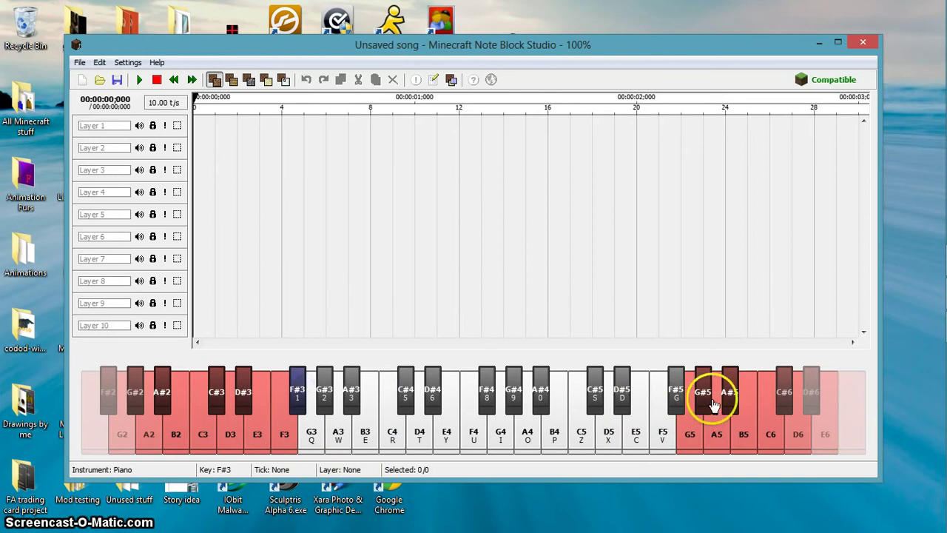
left_click(675, 400)
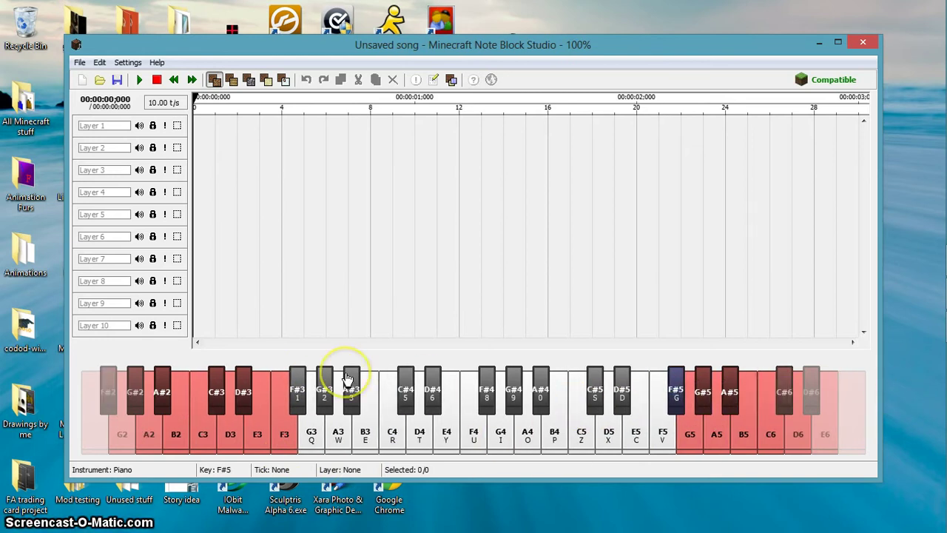
scroll(348, 379, "down", 1)
scroll(322, 379, "up", 1)
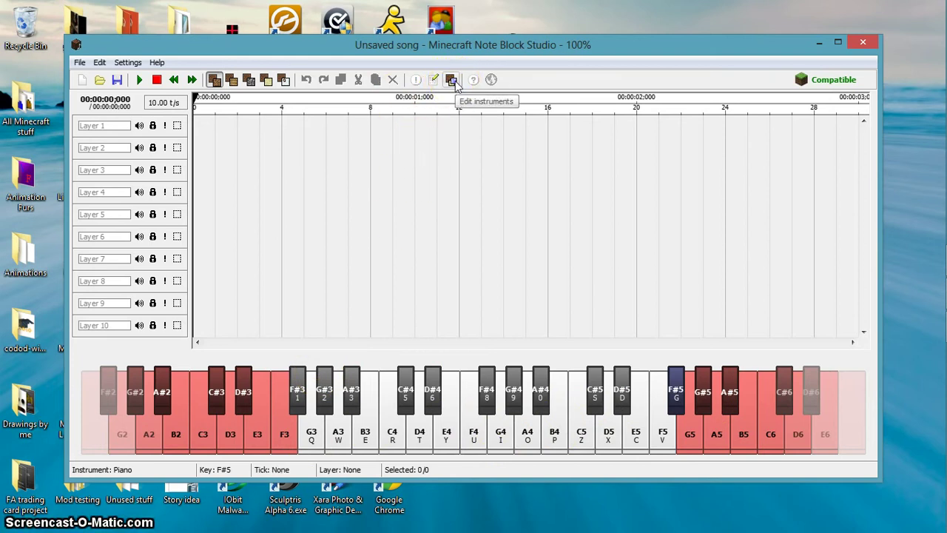
scroll(455, 84, "down", 1)
left_click(94, 63)
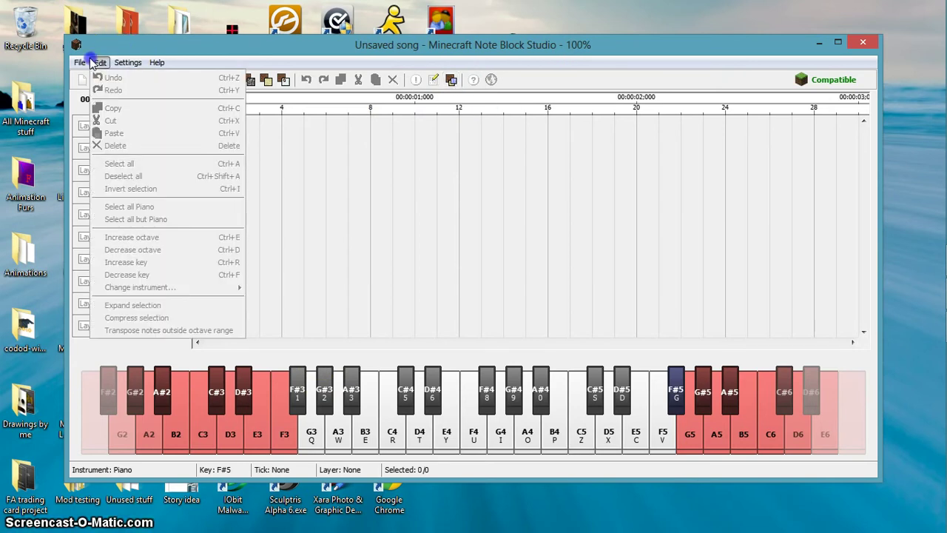
left_click(87, 63)
left_click(82, 63)
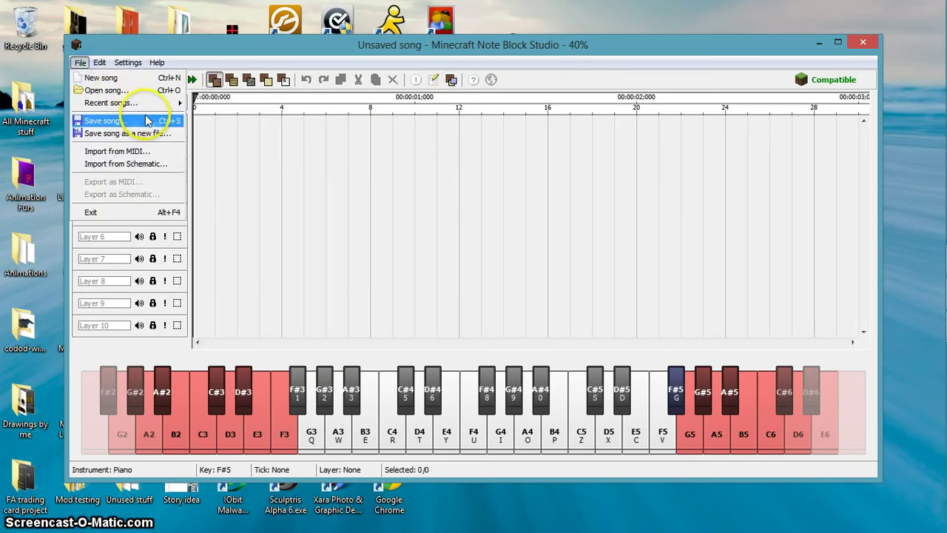
left_click(172, 156)
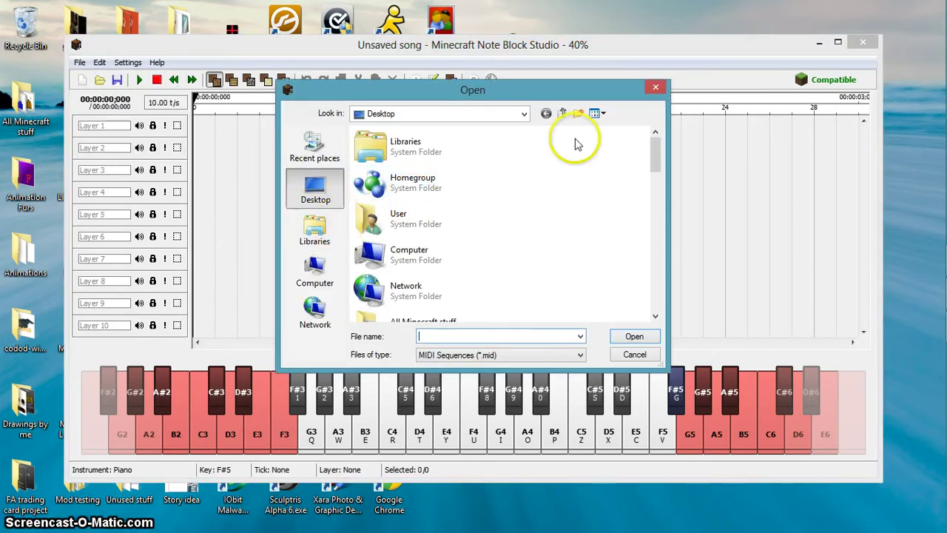
left_click(655, 88)
Step: Review the Minecraft compatibility criteria for the empty song's tempo, octave range and instruments
left_click(785, 87)
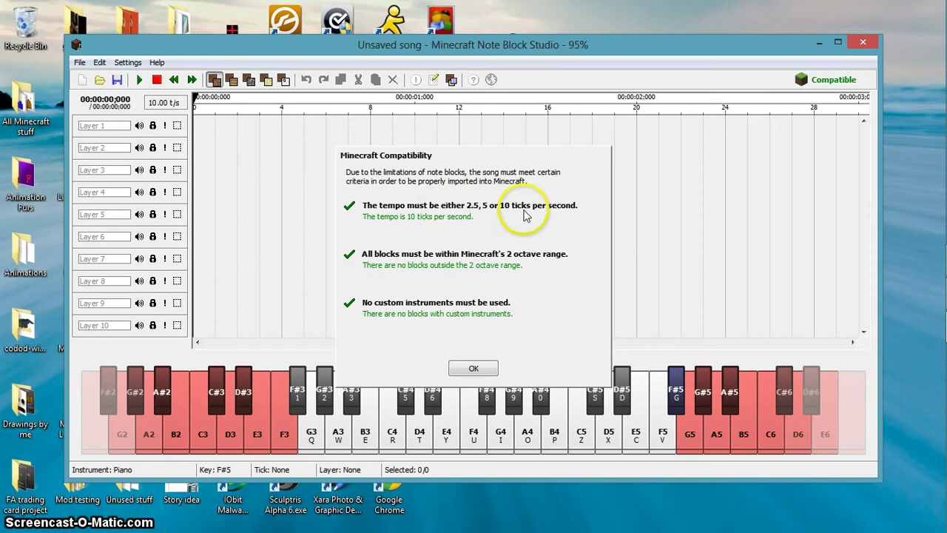
left_click(473, 369)
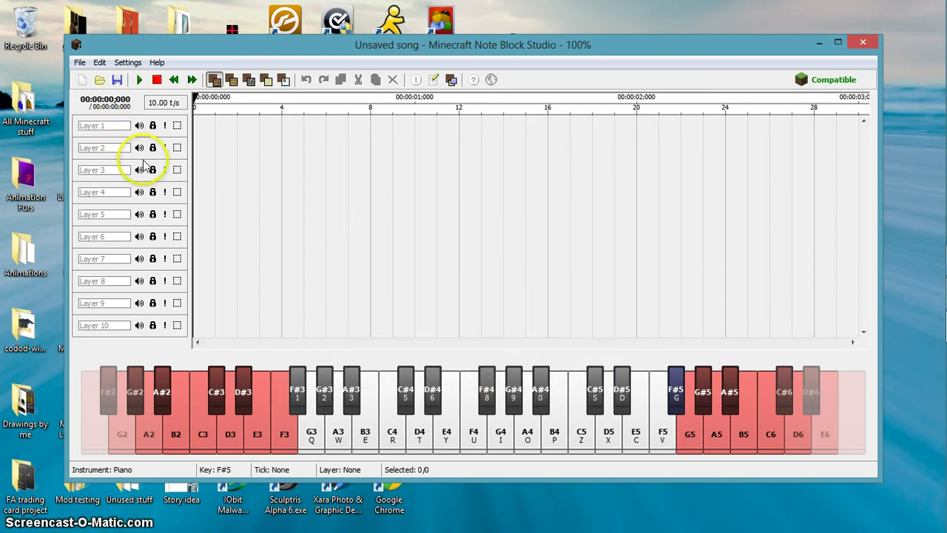
Step: Examine the song's instrument settings, looking at the Piano, Double Bass and Snare Drum entries and their sound files
left_click(128, 62)
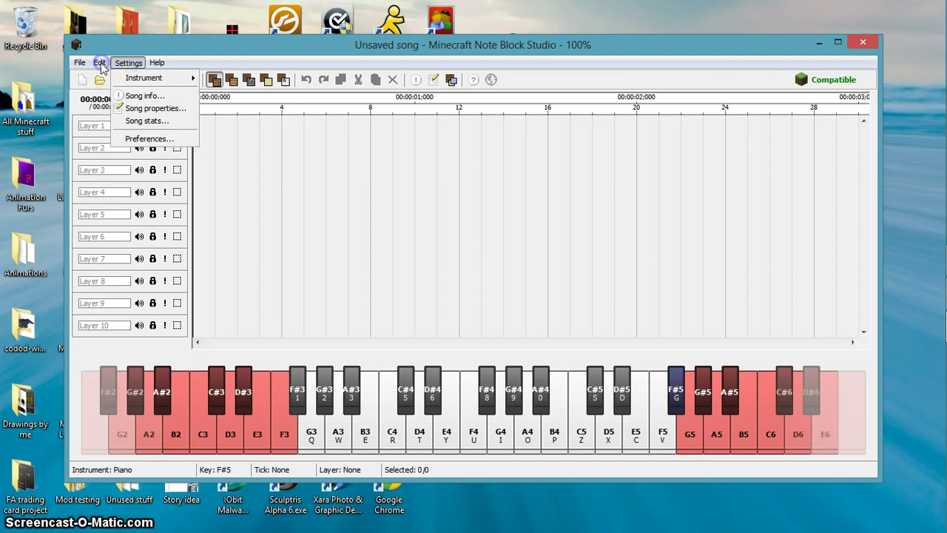
left_click(101, 65)
left_click(81, 64)
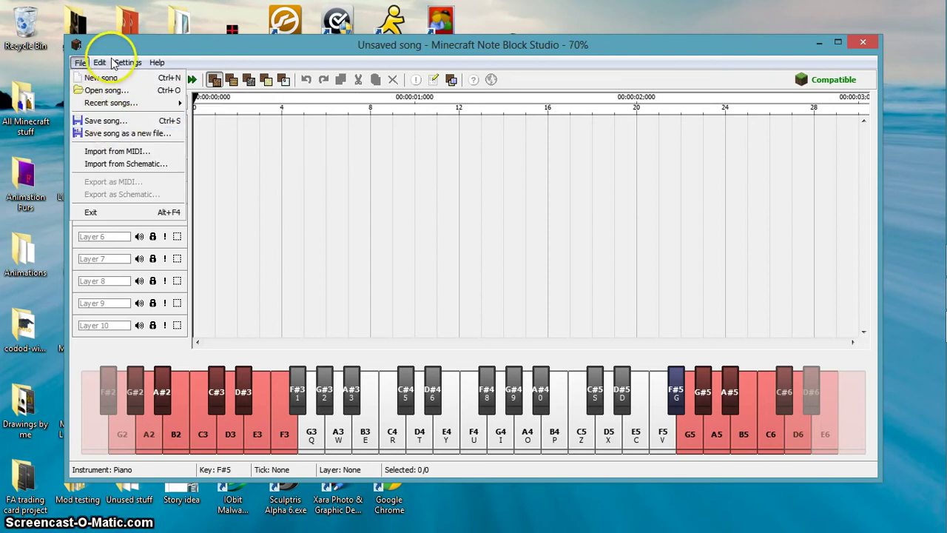
left_click(113, 63)
left_click(127, 62)
mouse_move(143, 78)
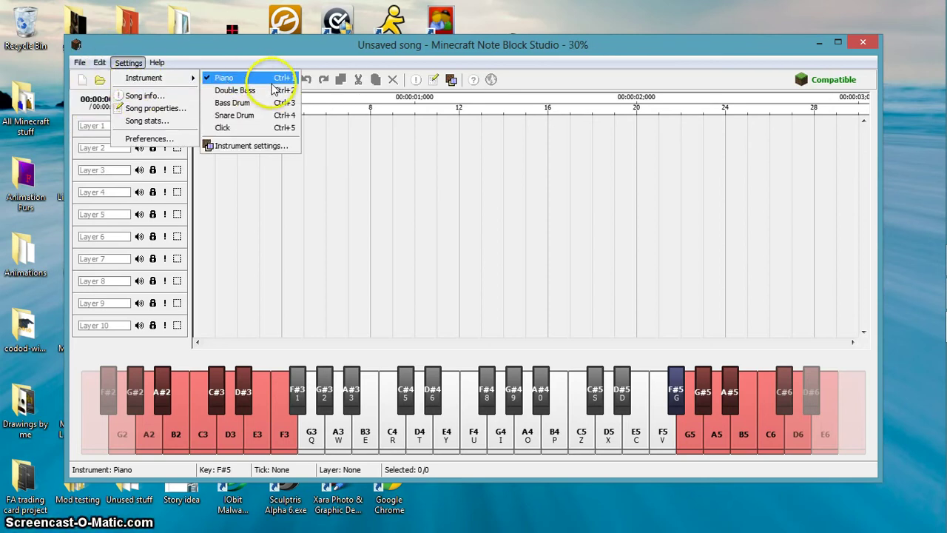
left_click(297, 145)
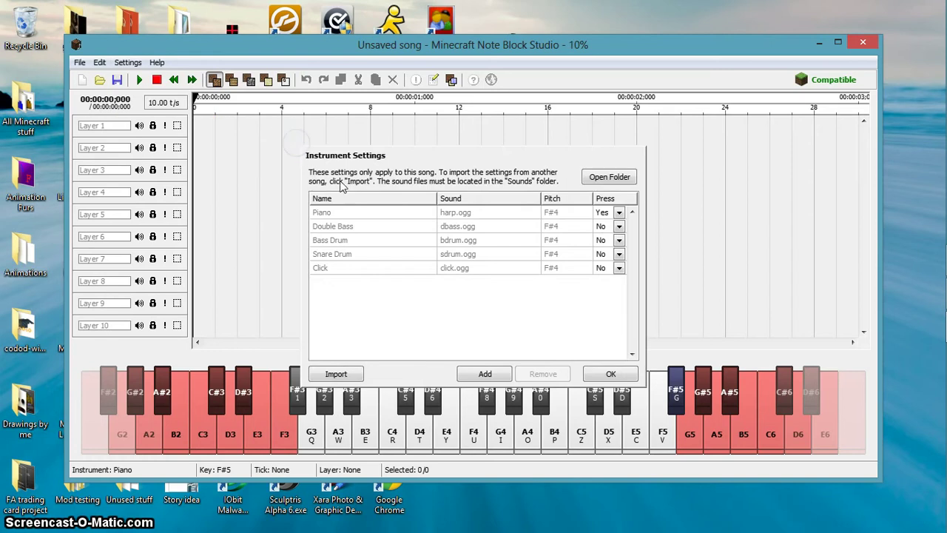
left_click(619, 212)
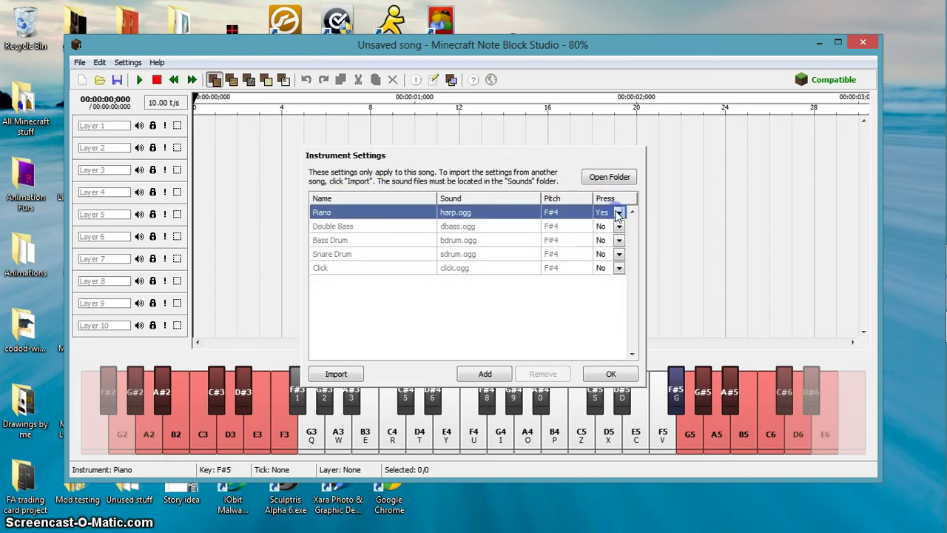
left_click(441, 226)
left_click(453, 255)
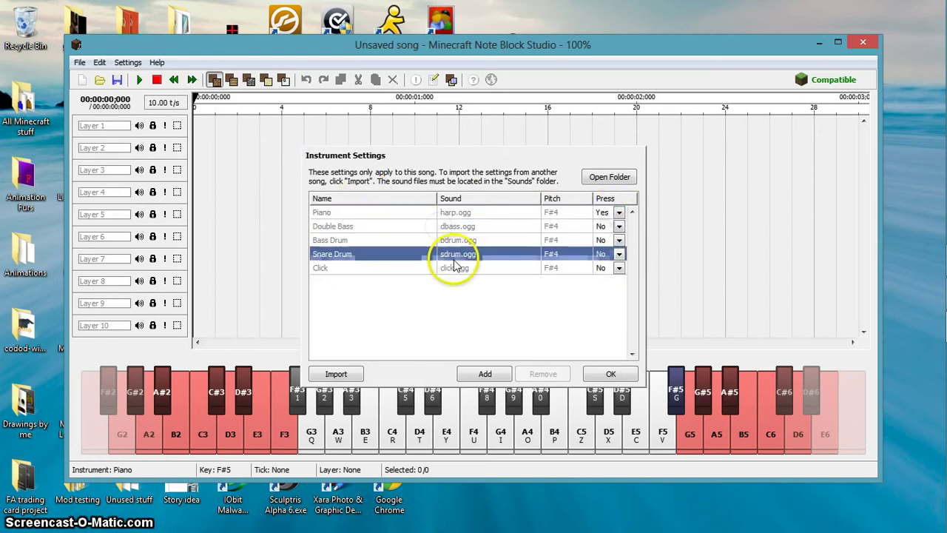
left_click(414, 226)
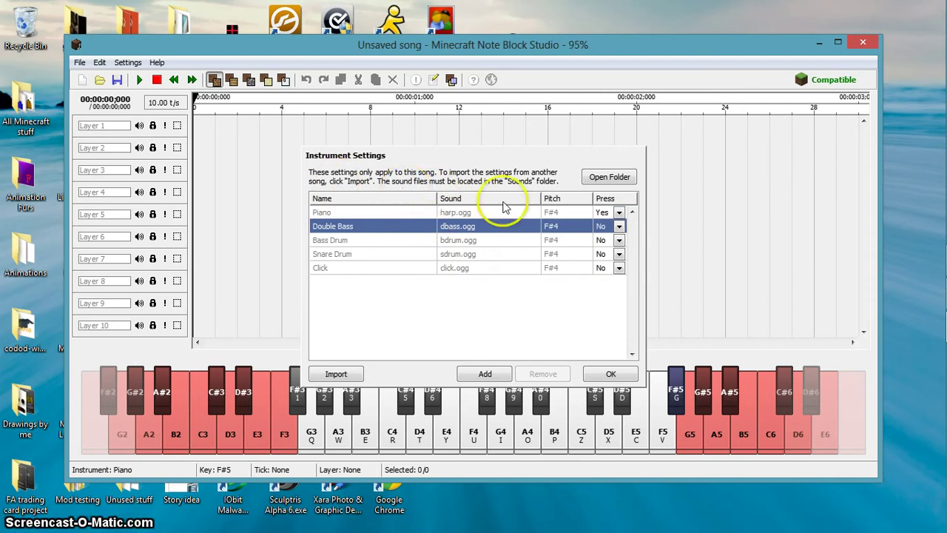
left_click(610, 373)
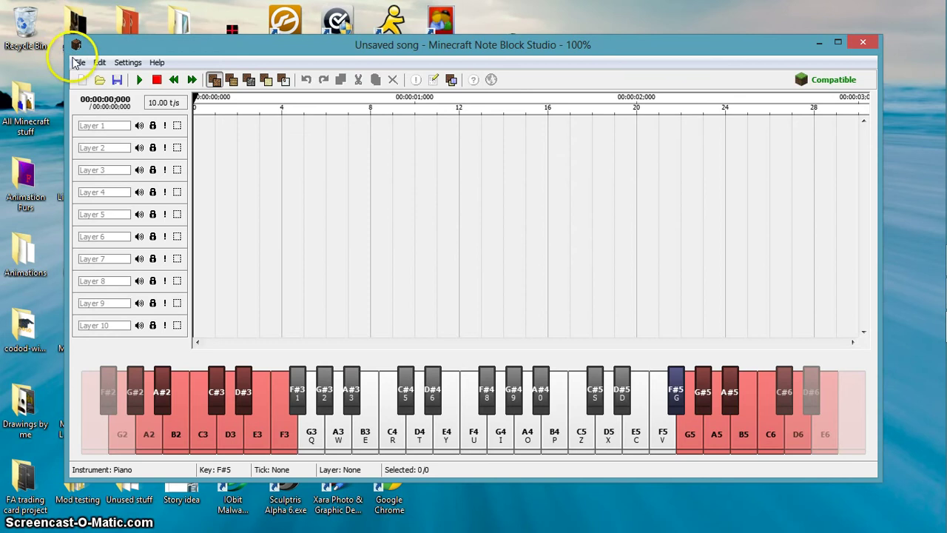
Step: Open the recent song linkin_park-burn_it_down.nbs and dismiss its song information
left_click(77, 63)
mouse_move(145, 111)
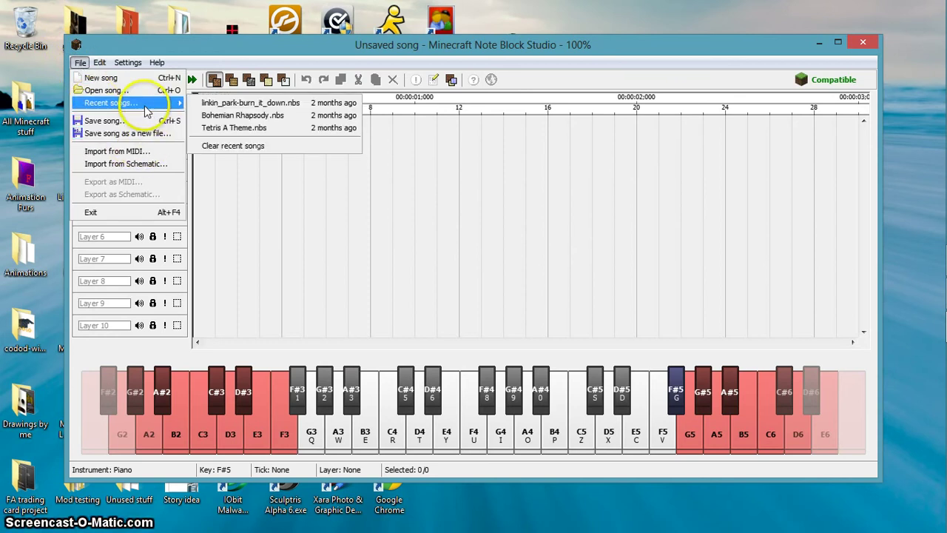
left_click(250, 104)
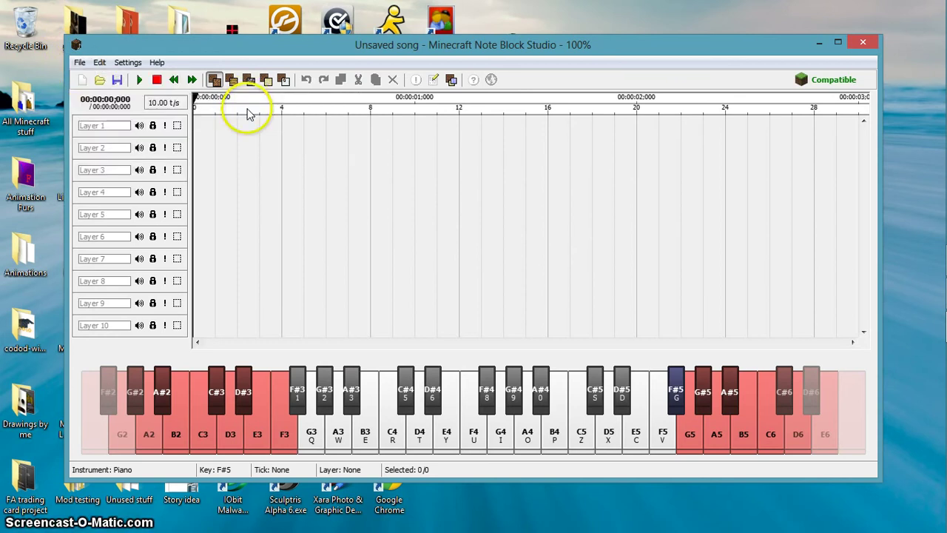
left_click(474, 307)
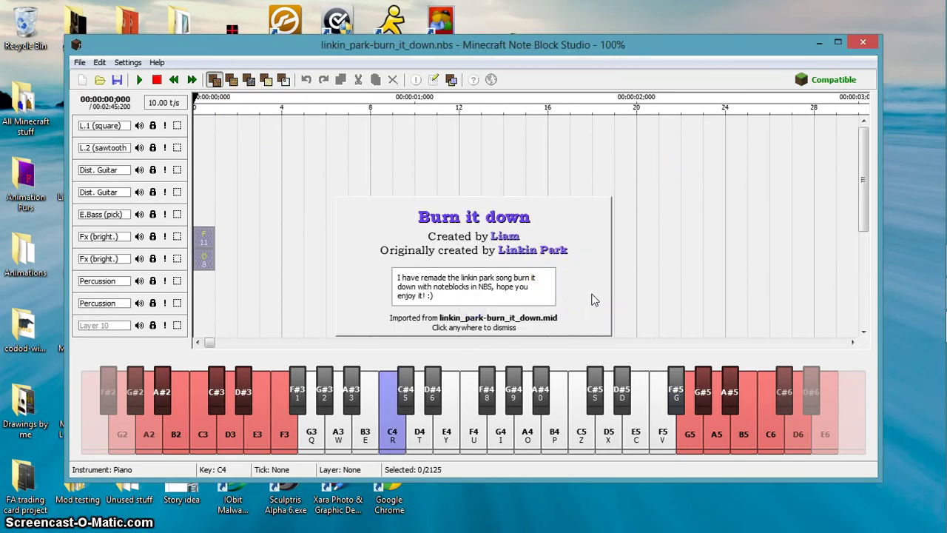
left_click(581, 302)
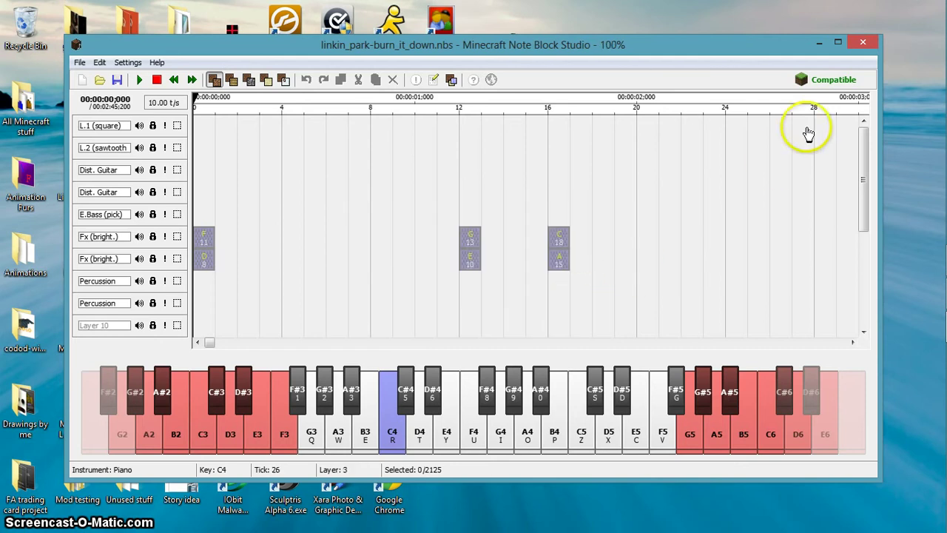
Step: Check whether the loaded Burn it down song meets the Minecraft compatibility criteria
left_click(813, 91)
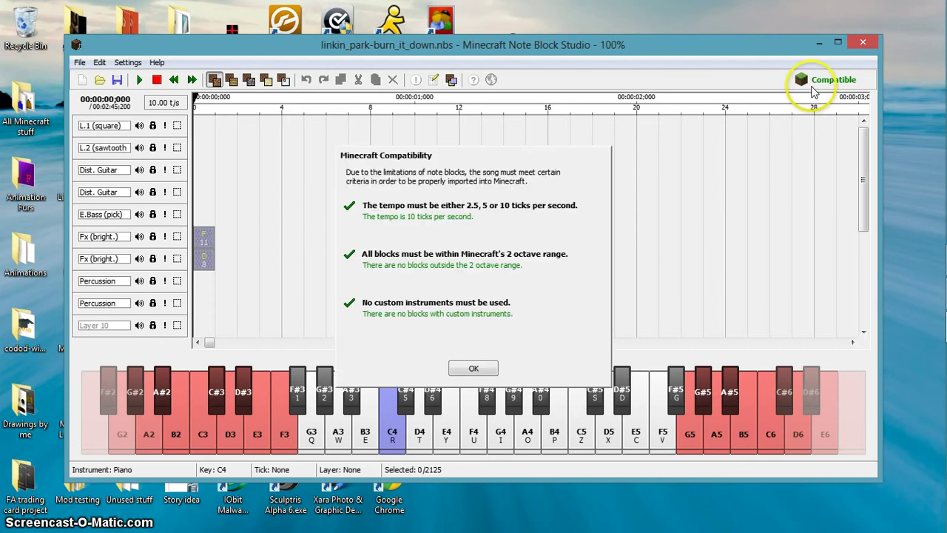
left_click(473, 369)
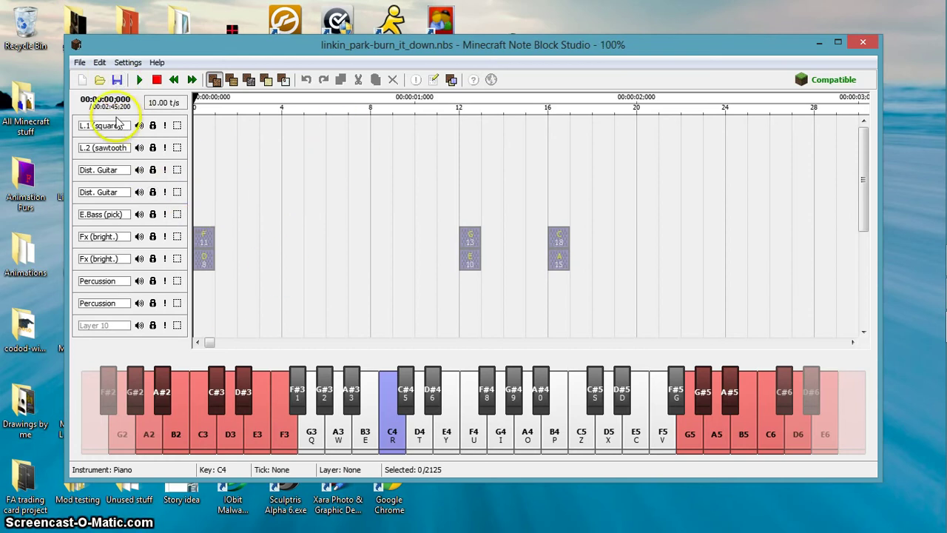
mouse_move(213, 343)
left_mouse_down()
mouse_move(460, 363)
mouse_move(567, 340)
mouse_move(862, 351)
mouse_move(219, 356)
left_mouse_up()
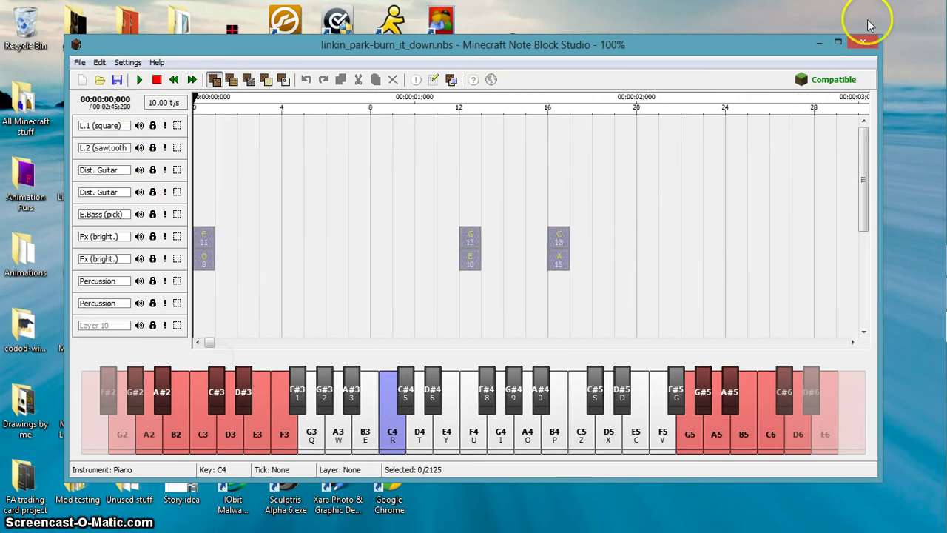
left_click(819, 42)
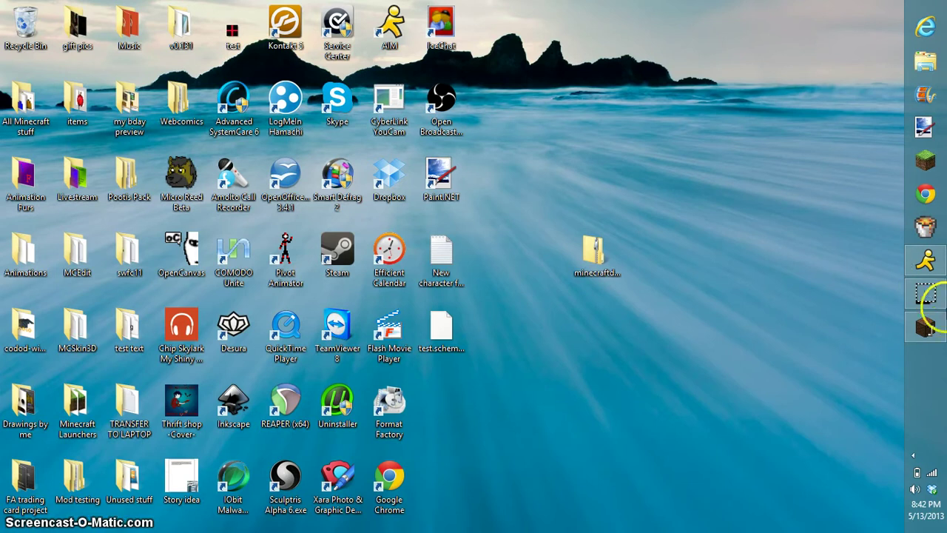
left_click(941, 325)
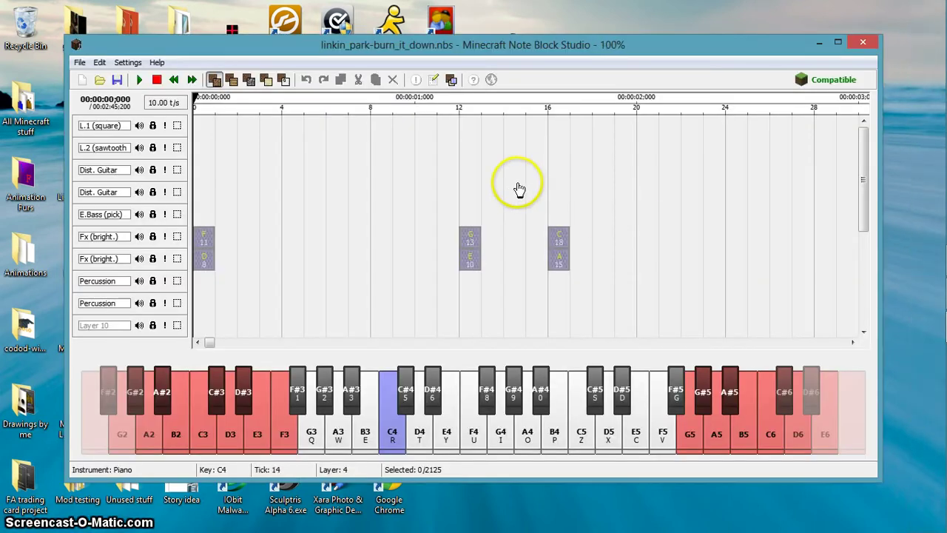
Step: Open the schematic export for the loaded song and review its design options and block assignments
left_click(80, 63)
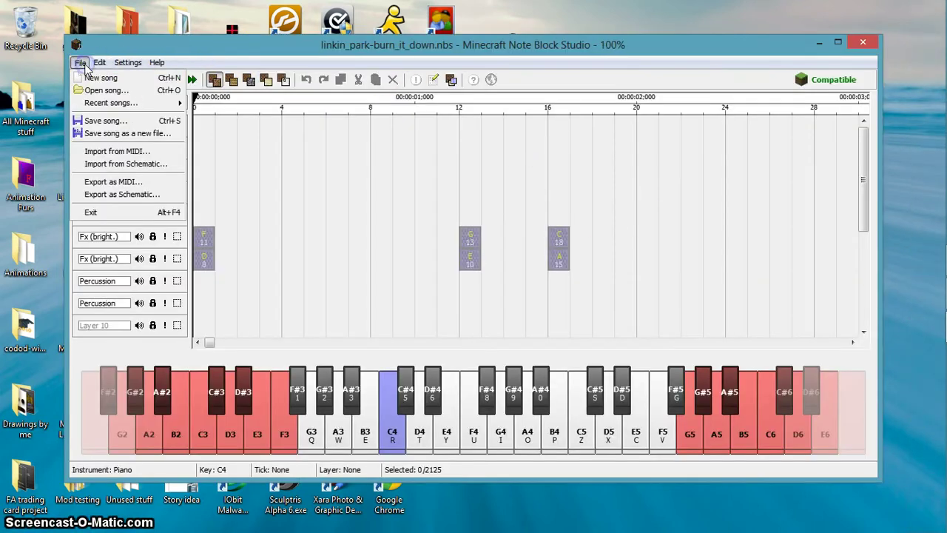
left_click(146, 194)
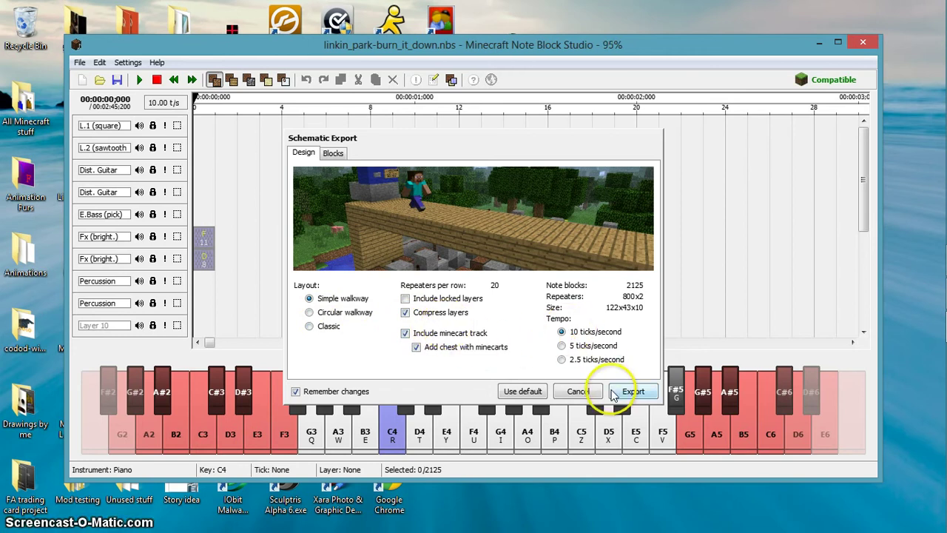
left_click(332, 154)
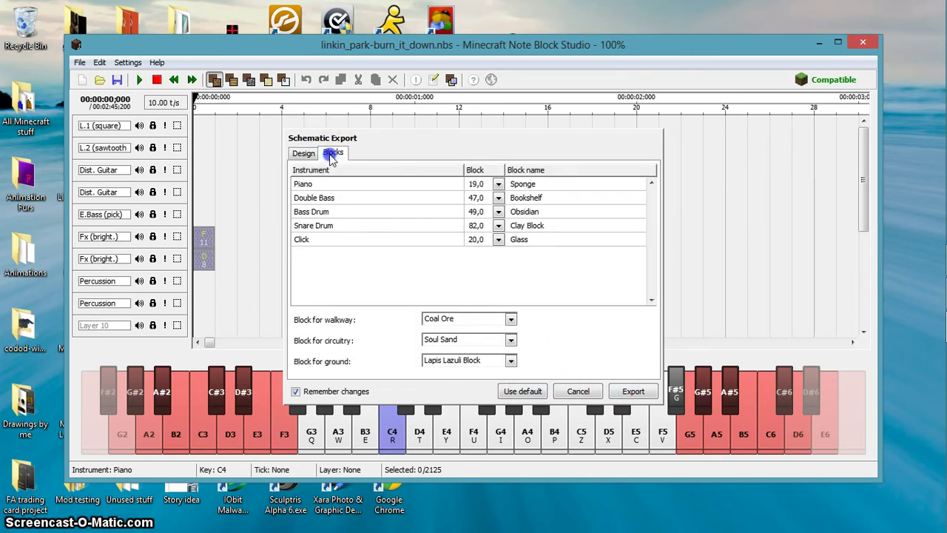
Step: Export the song as a Minecraft schematic named "kinkin park" on the Desktop and close the export settings
left_click(621, 393)
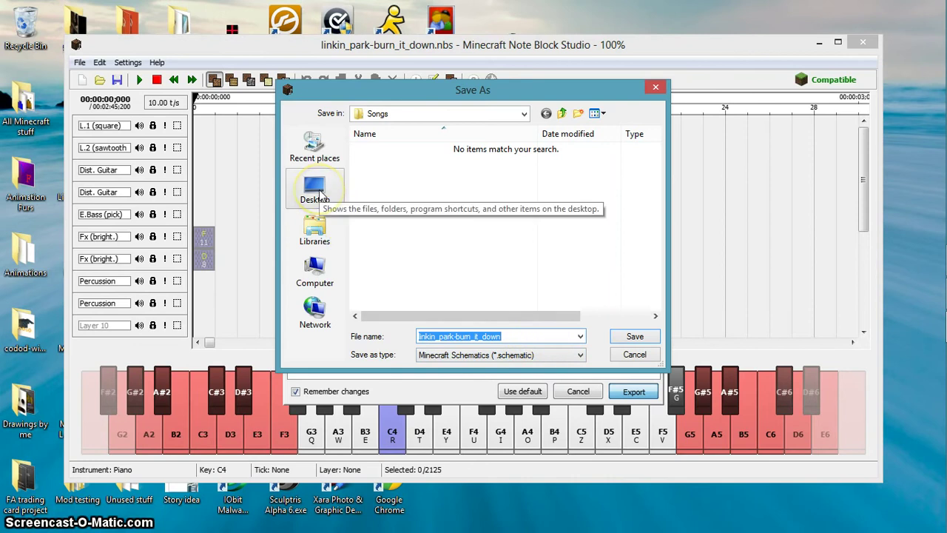
left_click(318, 192)
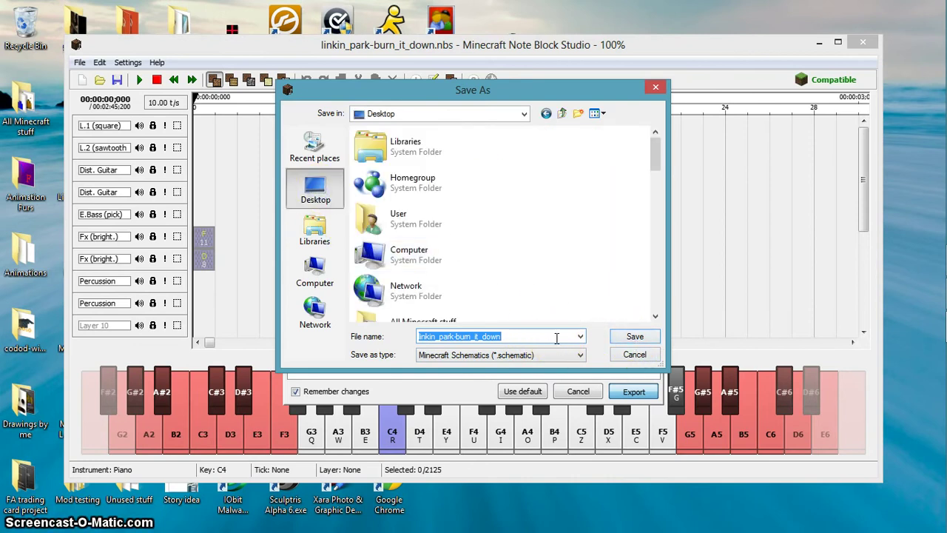
type("kinkin park")
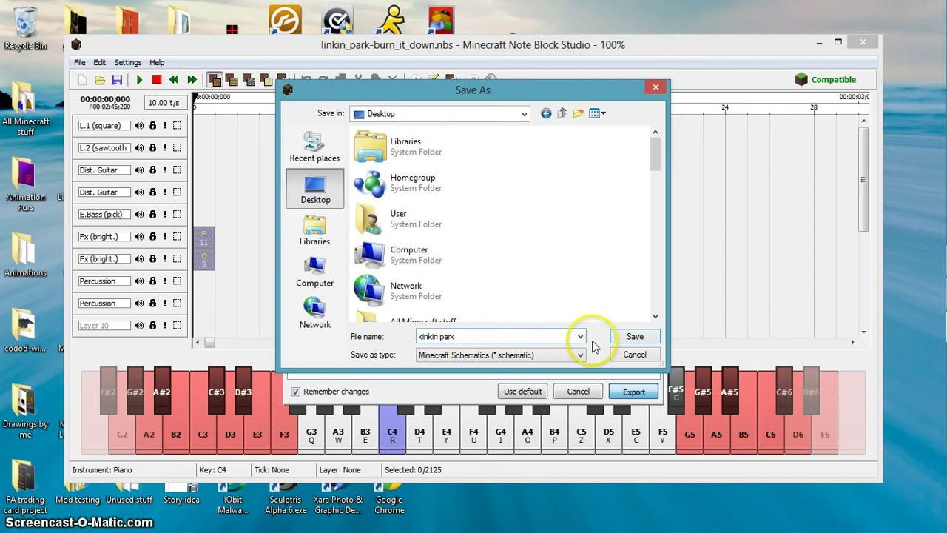
left_click(622, 336)
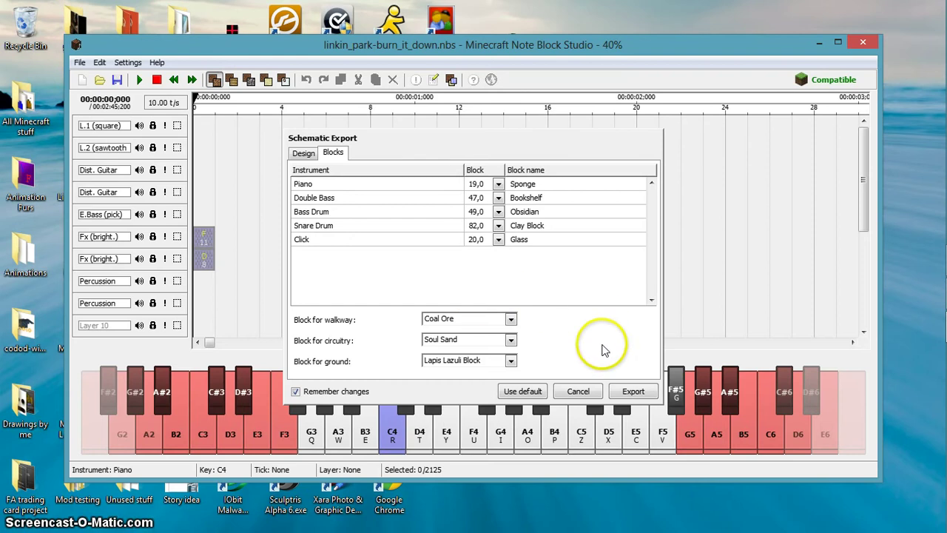
left_click(578, 390)
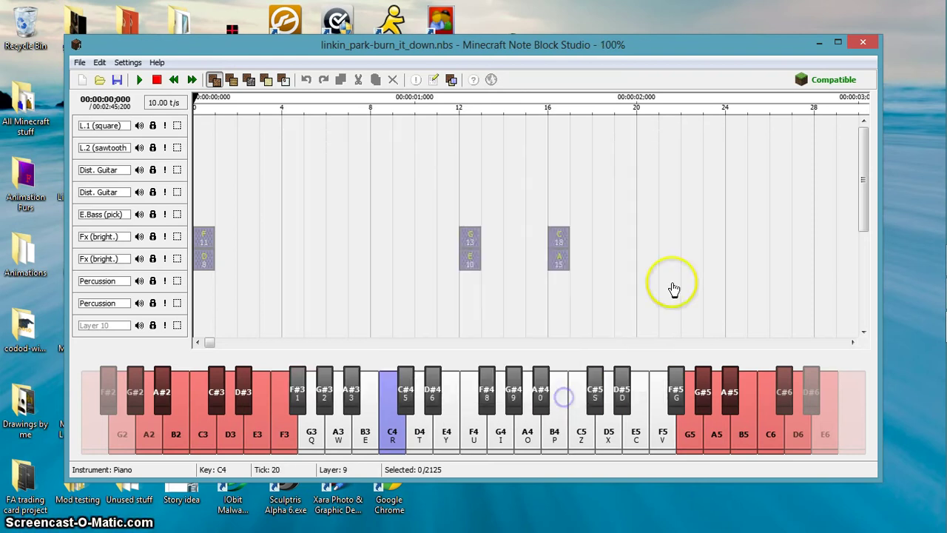
Step: Minimize the song editor, clear the test schematic off the desktop and move kinkin park.schematic into its spot
left_click(819, 42)
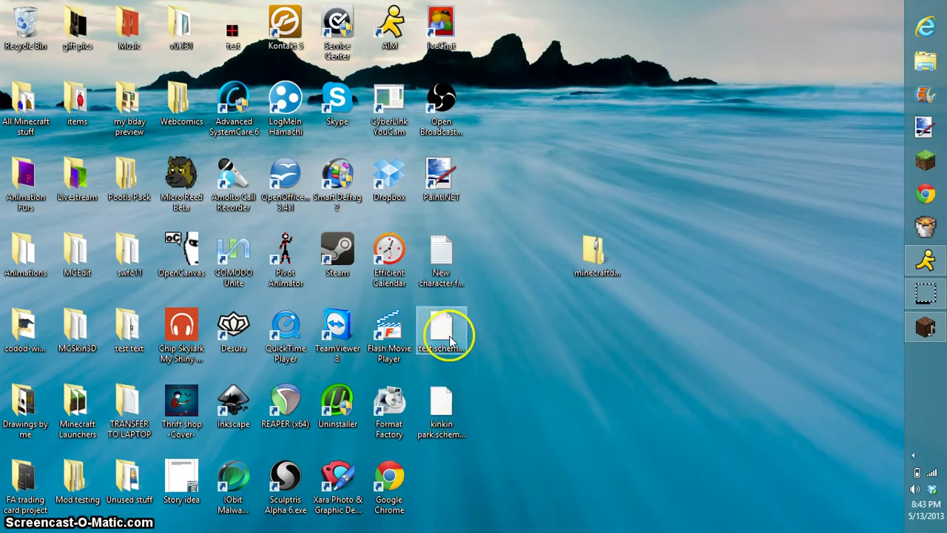
left_click_drag(444, 332, 128, 46)
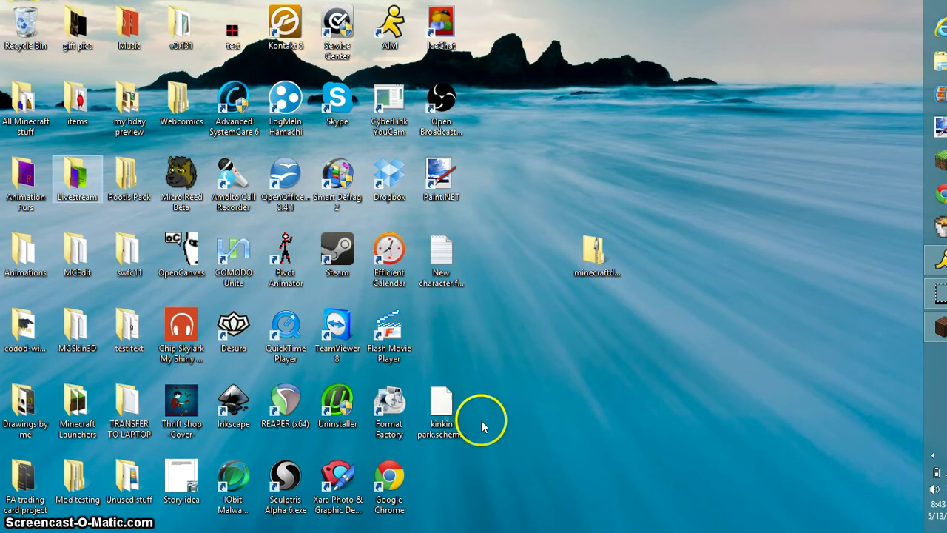
left_click(443, 379)
left_click_drag(443, 379, 441, 336)
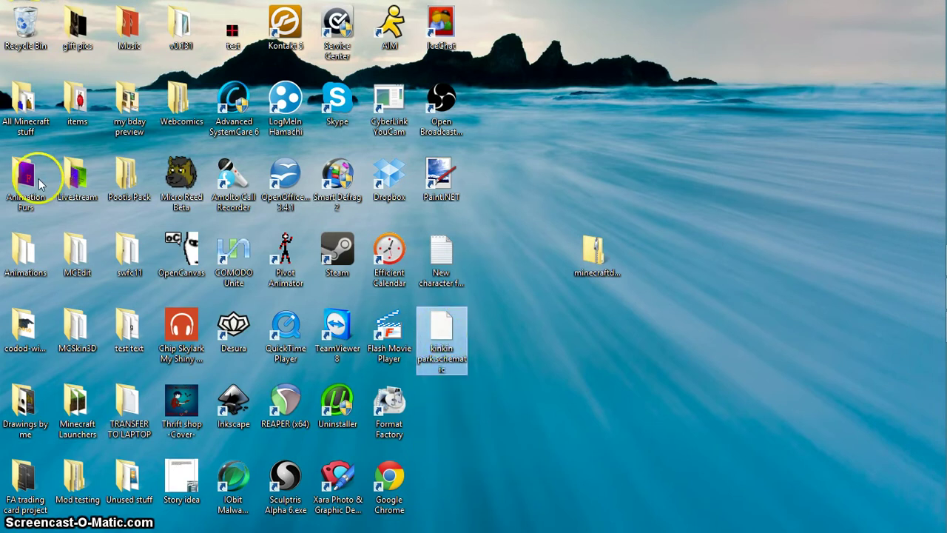
Step: Launch mcedit from the MCEdit-0.1.6.win-amd64 folder inside the desktop's MCEdit folder and close the folder window
double_click(72, 246)
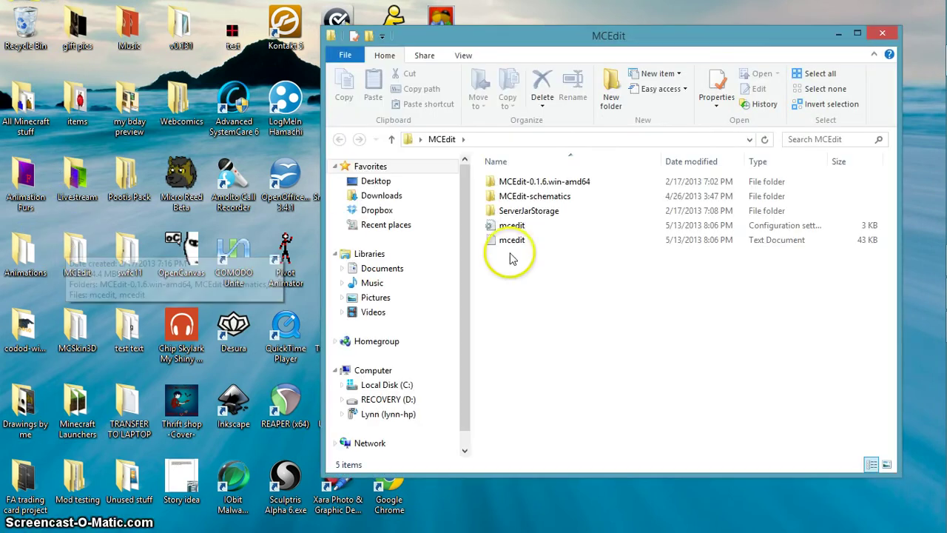
left_click(510, 185)
double_click(511, 185)
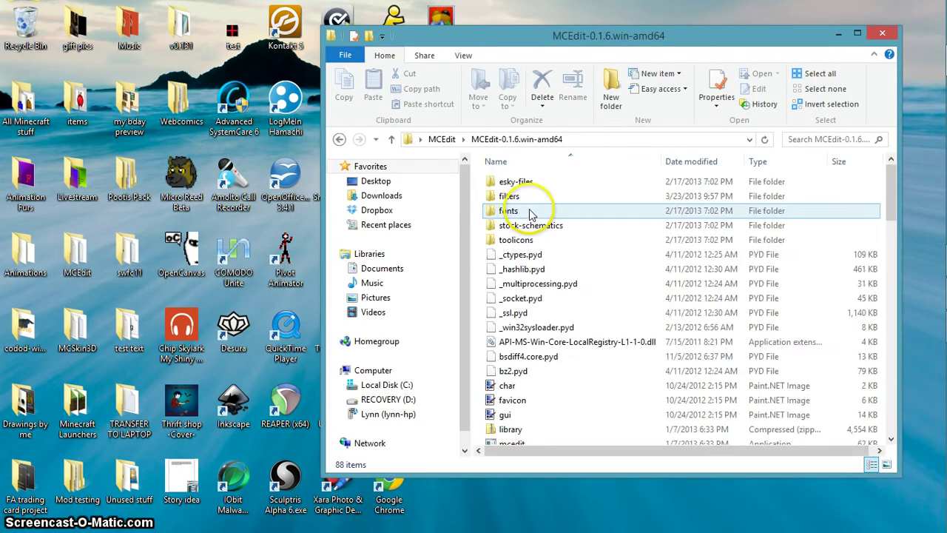
scroll(540, 222, "down", 5)
left_click(508, 322)
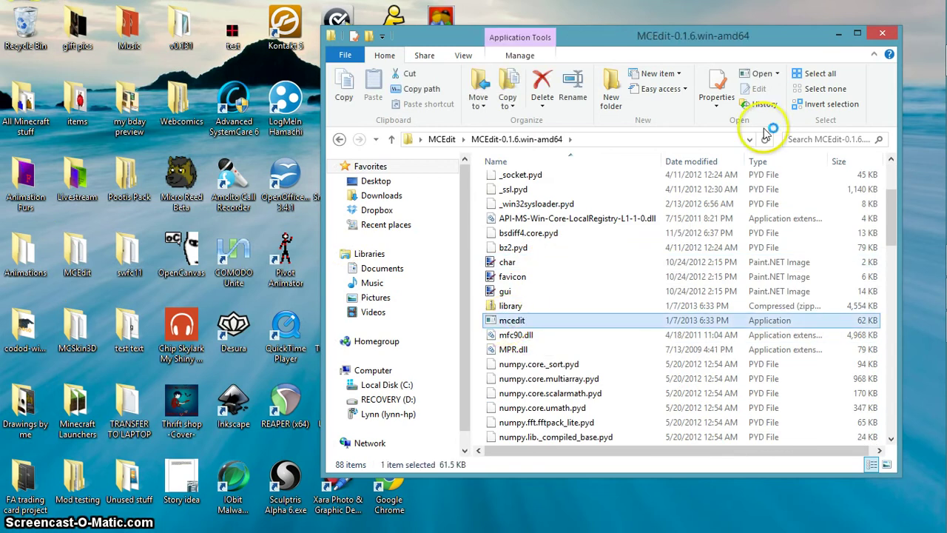
left_click(890, 34)
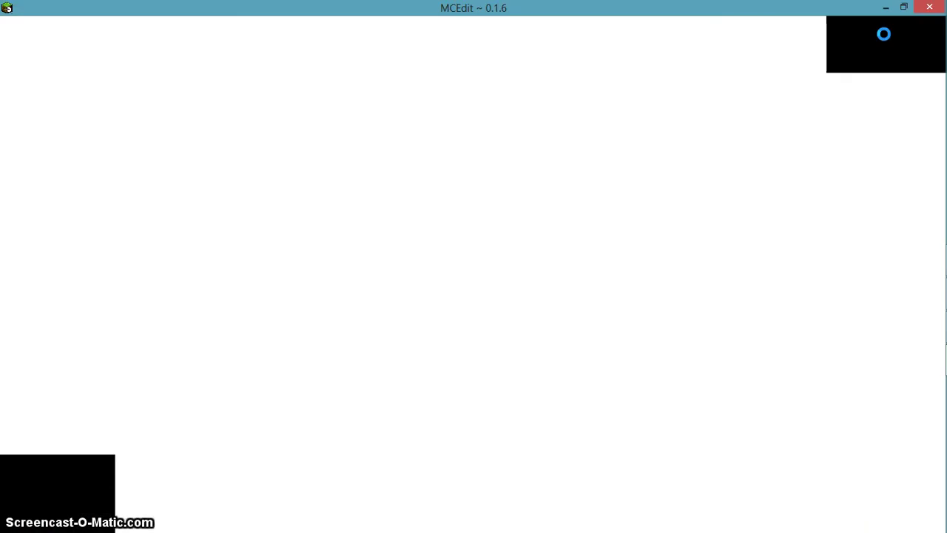
Step: Load the MCEdit practice world and find an empty stretch of grass away from the existing builds
left_click(506, 116)
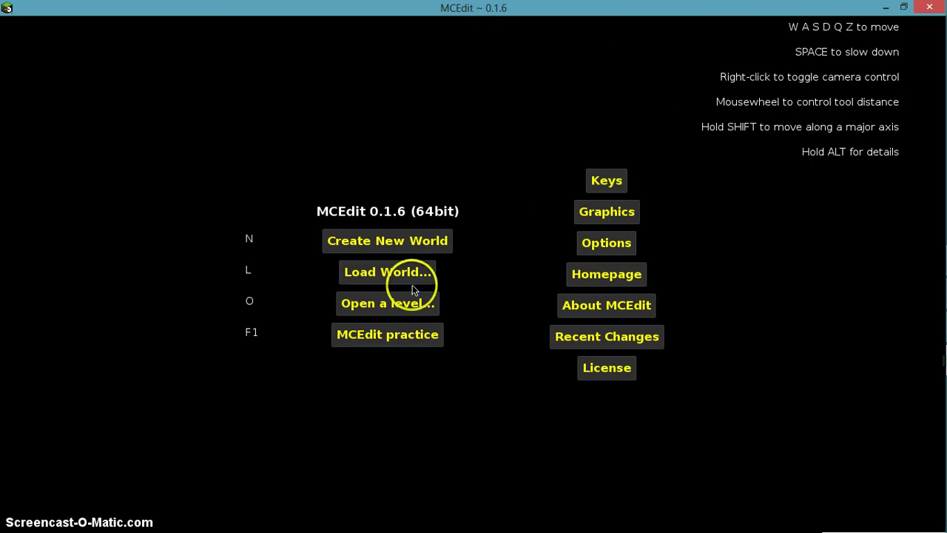
left_click(404, 339)
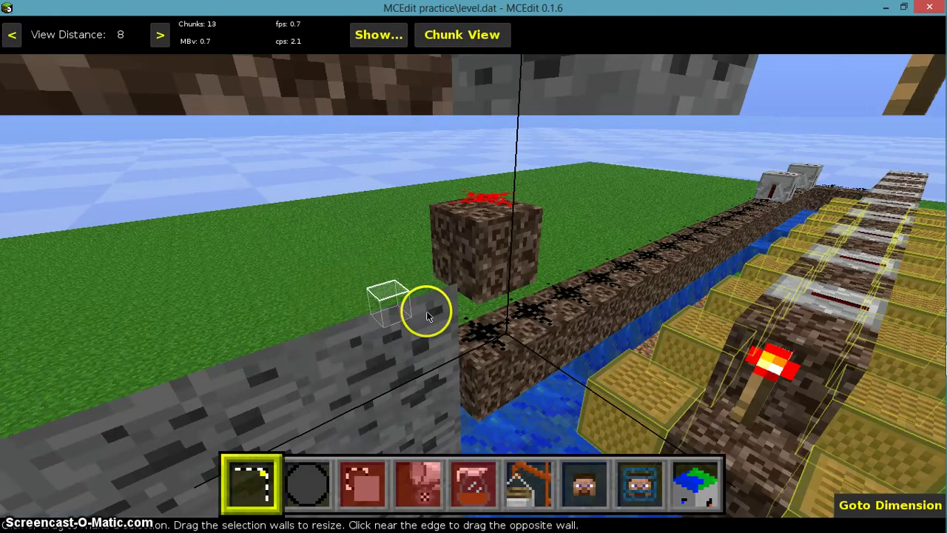
right_click(578, 305)
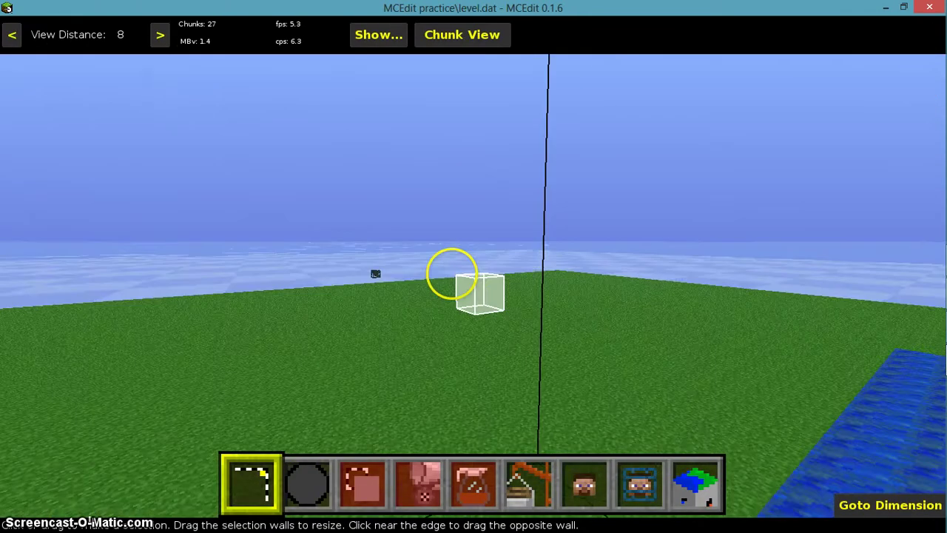
key("w")
key("w")
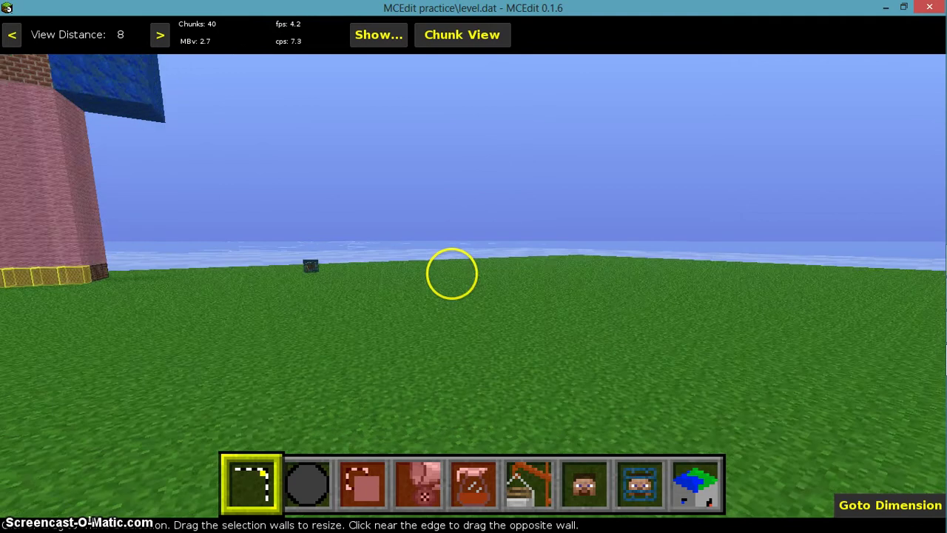
right_click(577, 303)
right_click(556, 311)
key("s")
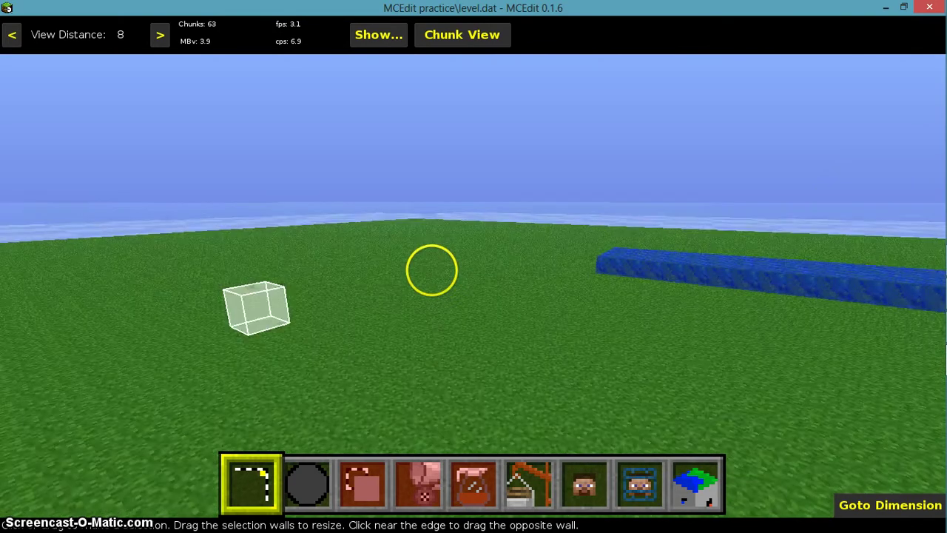
right_click(453, 274)
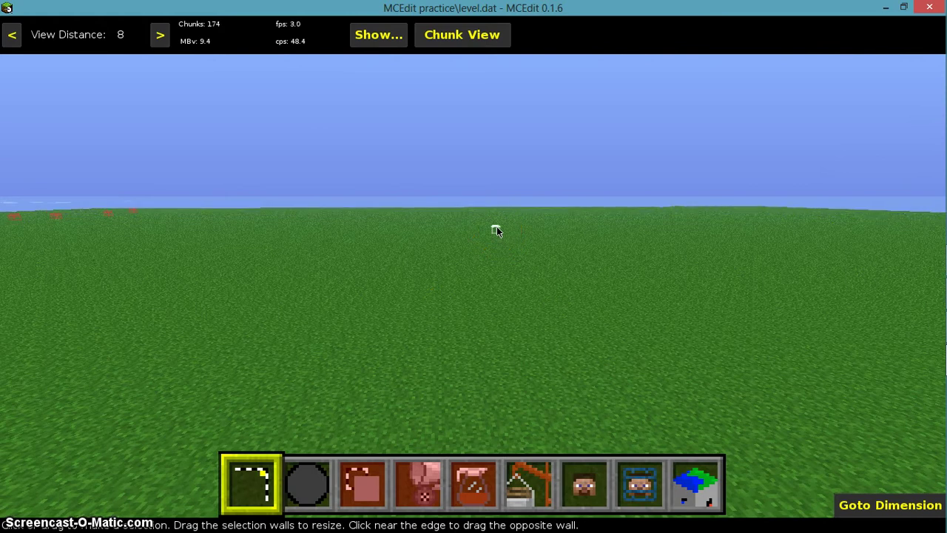
key("z")
right_click(484, 225)
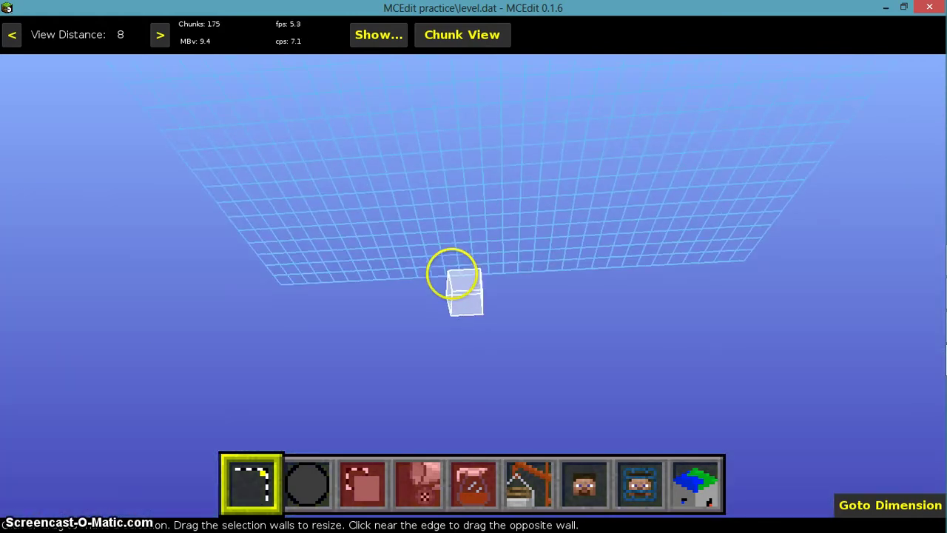
key("q")
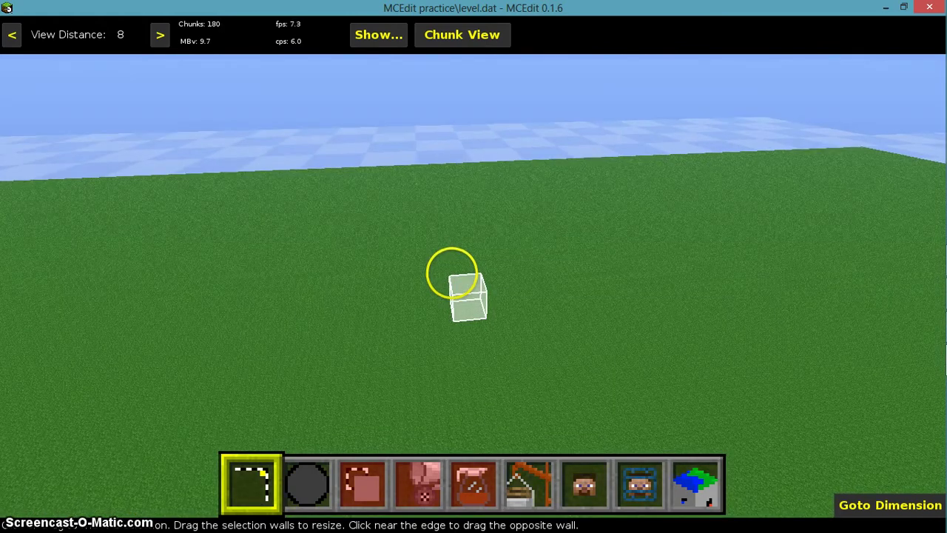
right_click(452, 273)
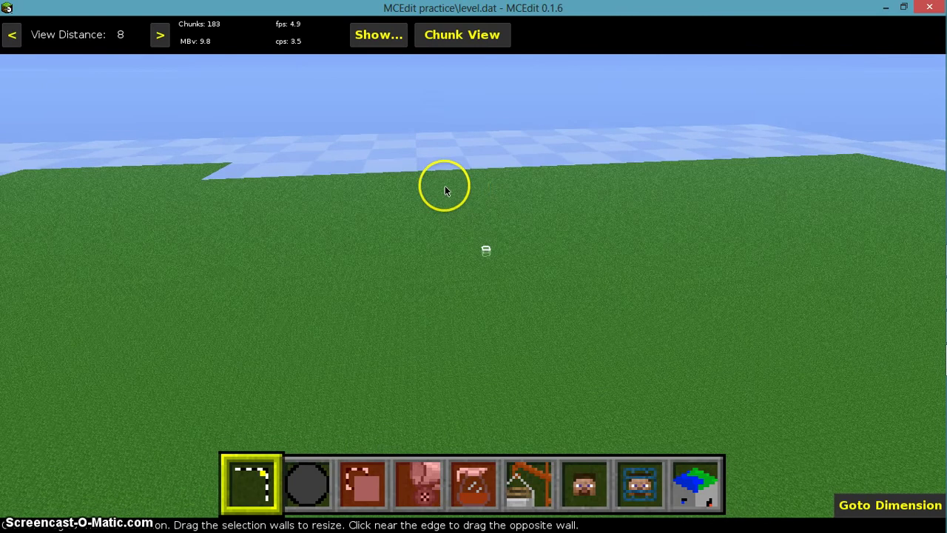
Step: Import kinkin park.schematic from the Desktop and place it on the open grass with air and water copied
left_click(541, 483)
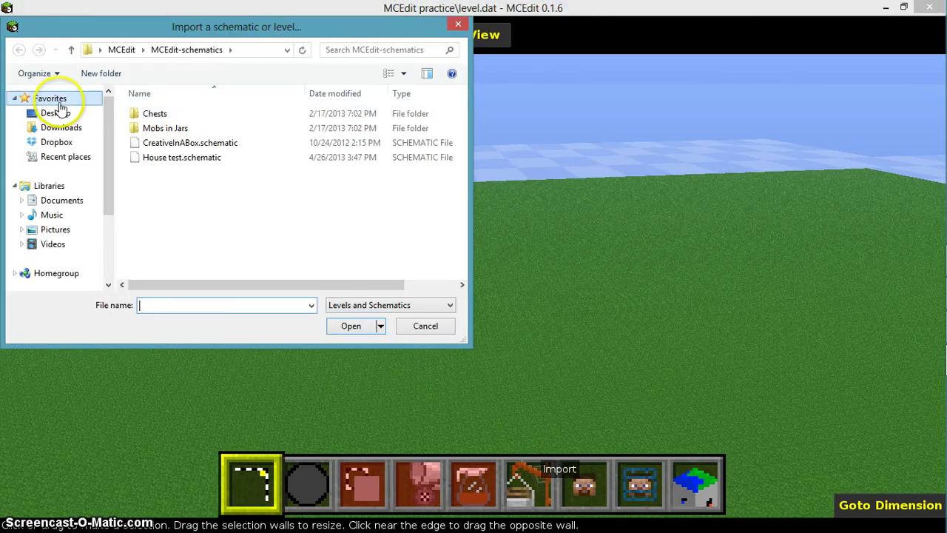
left_click(54, 112)
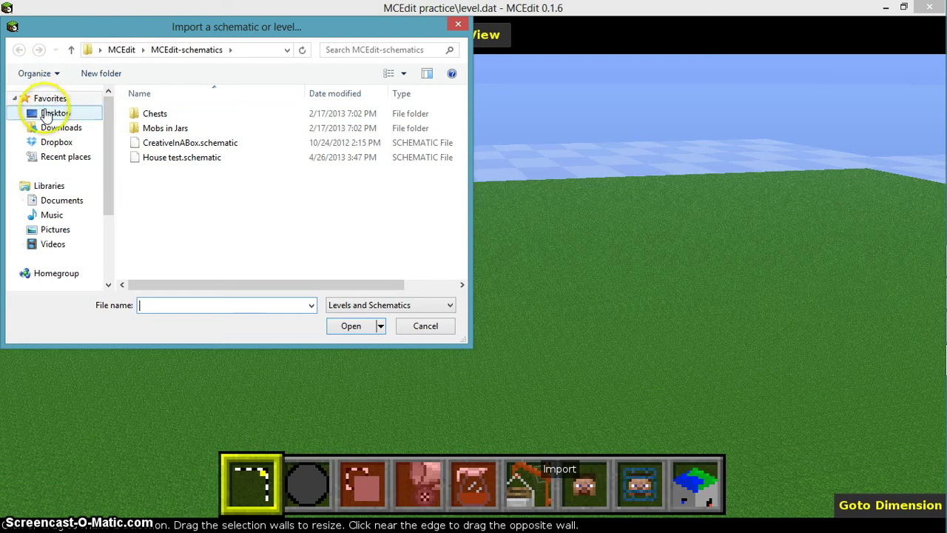
scroll(394, 181, "down", 5)
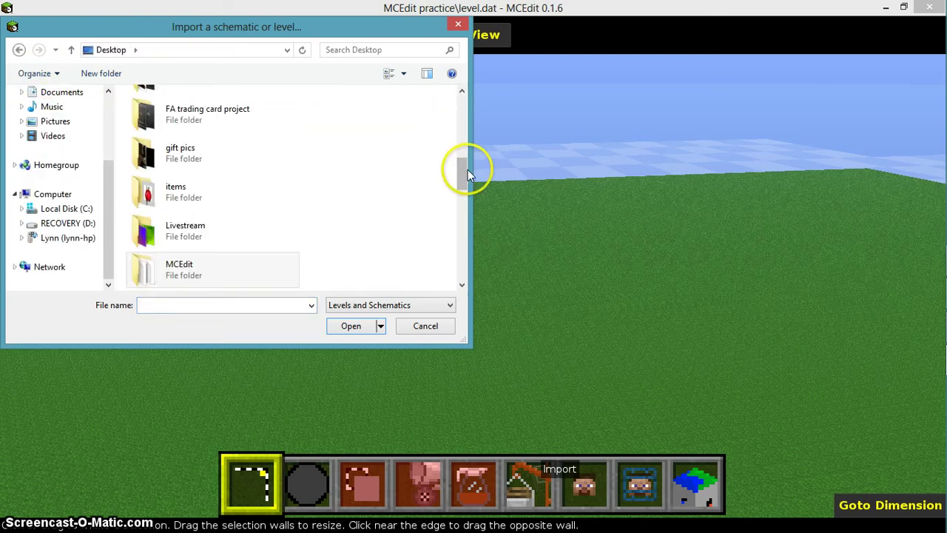
left_click_drag(465, 171, 466, 260)
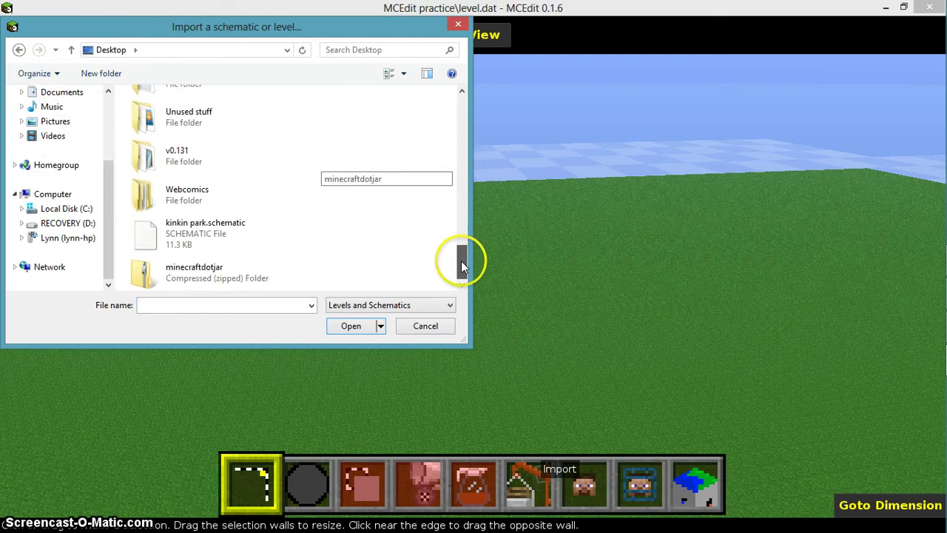
left_click(271, 250)
left_click(351, 325)
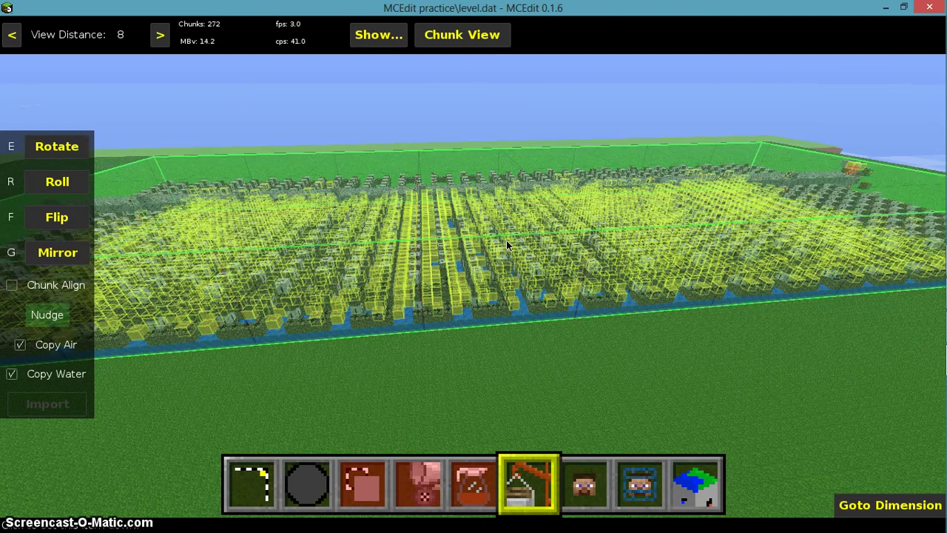
left_click(499, 245)
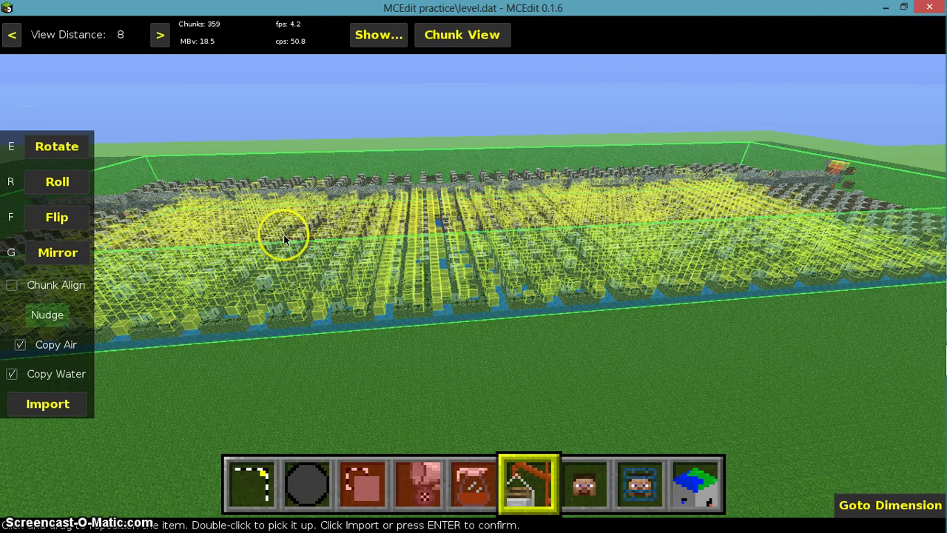
left_click(66, 408)
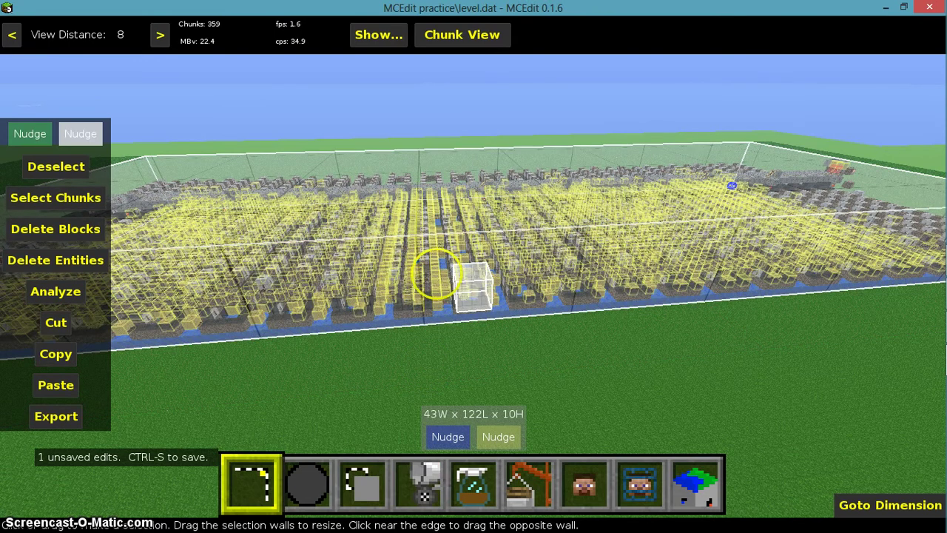
Step: Check the imported song build from several sides and save the MCEdit practice world
right_click(435, 273)
key("j")
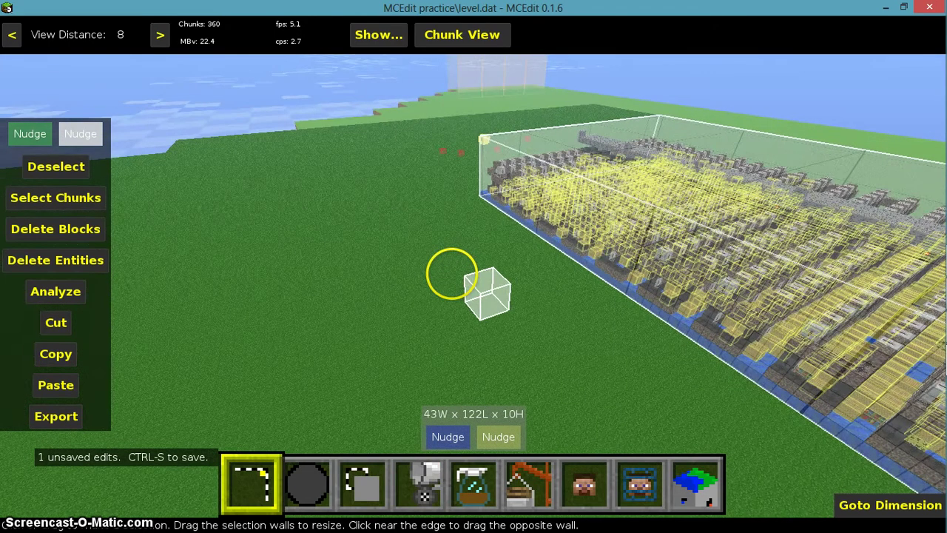
key("l")
key("l")
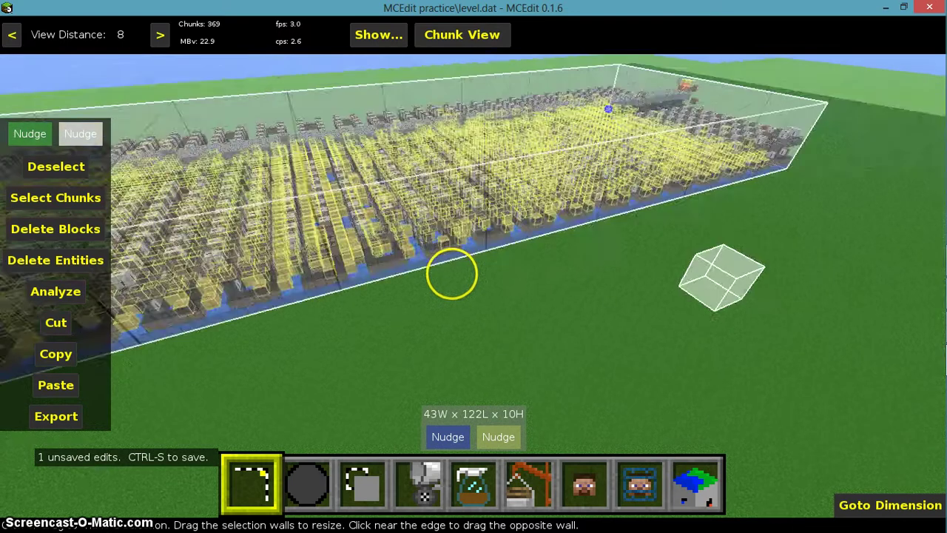
key("j")
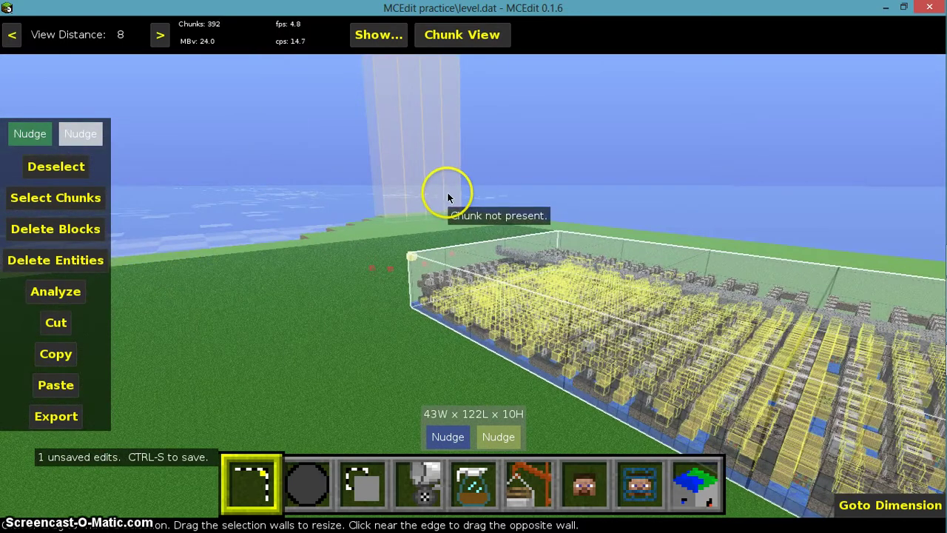
right_click(722, 456)
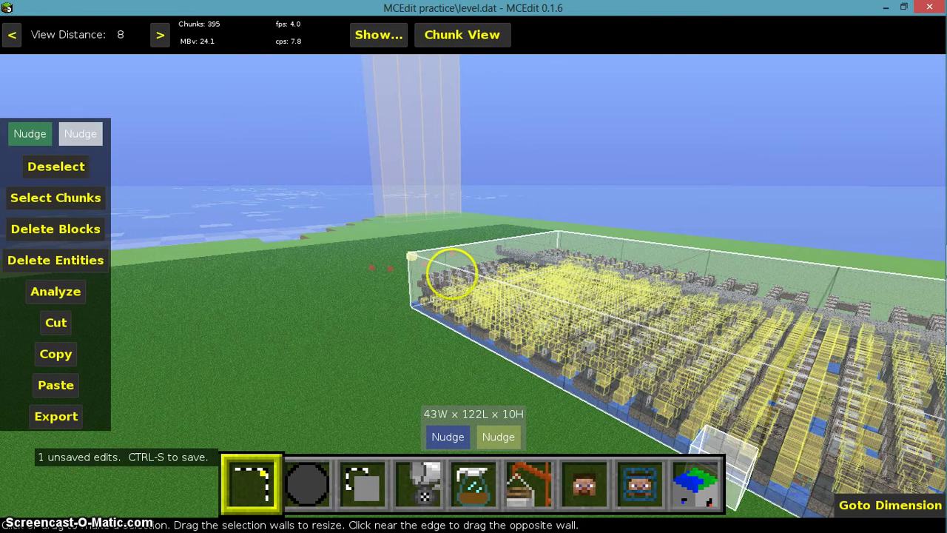
key("j")
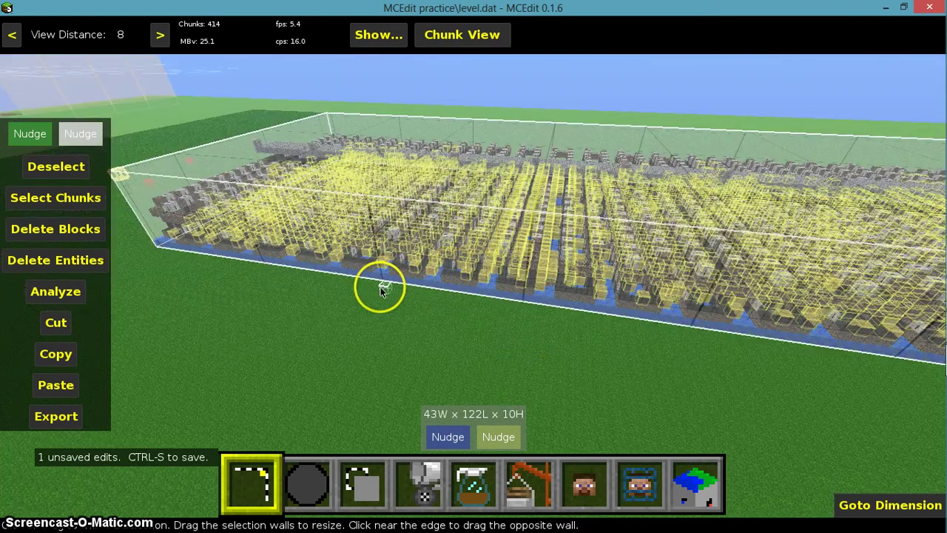
key("Escape")
key("ctrl+s")
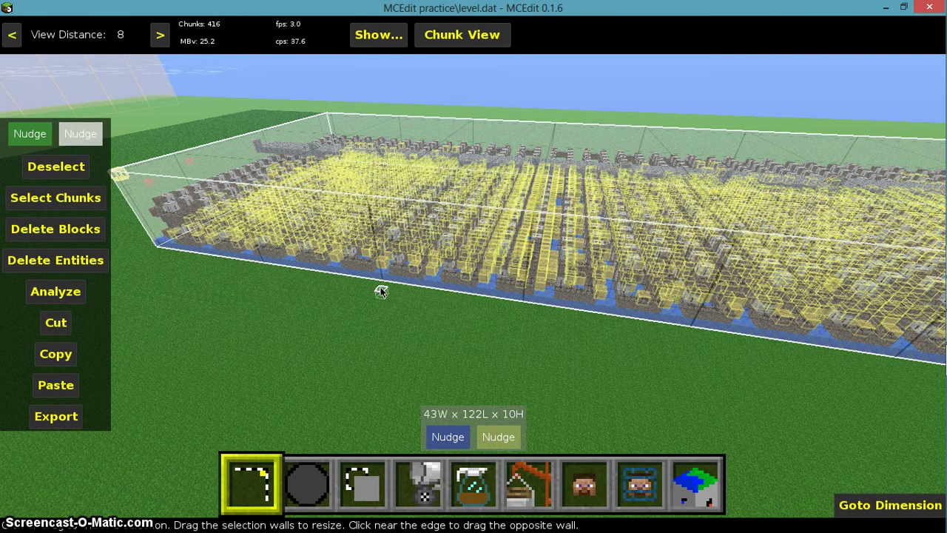
right_click(467, 273)
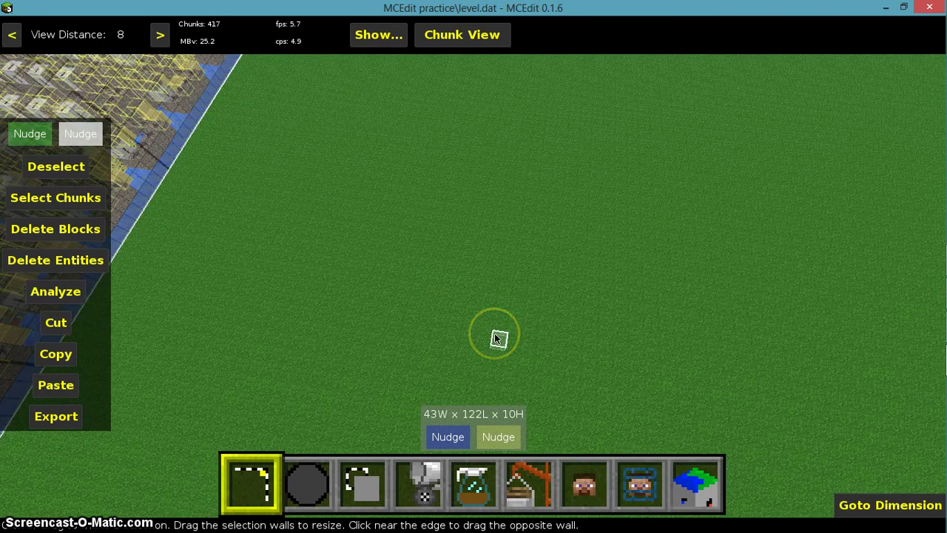
Step: Switch from MCEdit to the desktop, bring up the Note Block Studio song window and minimize it again
key("alt+Tab")
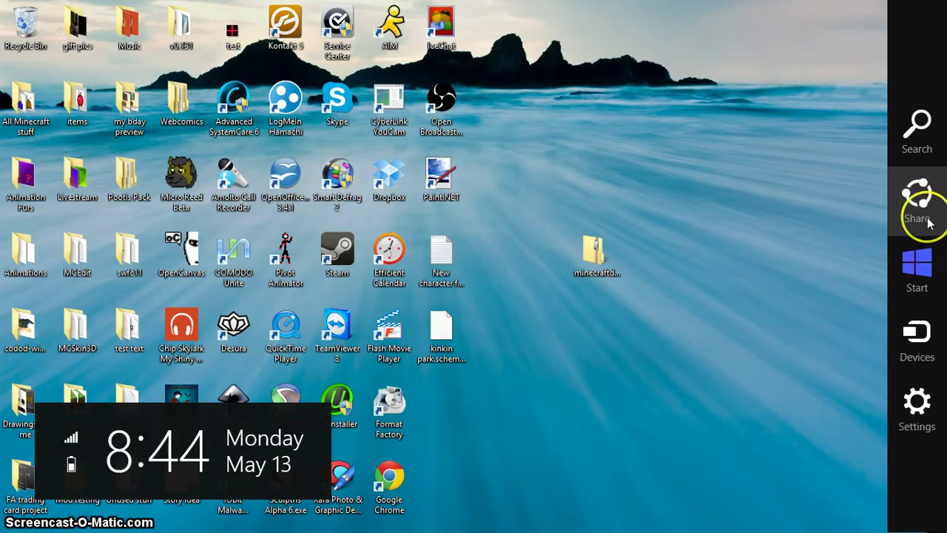
mouse_move(932, 395)
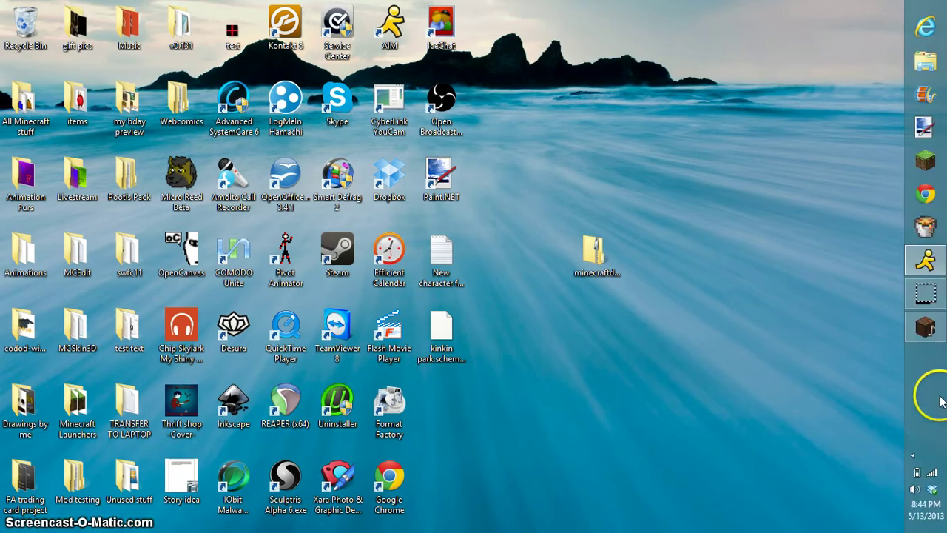
left_click(924, 328)
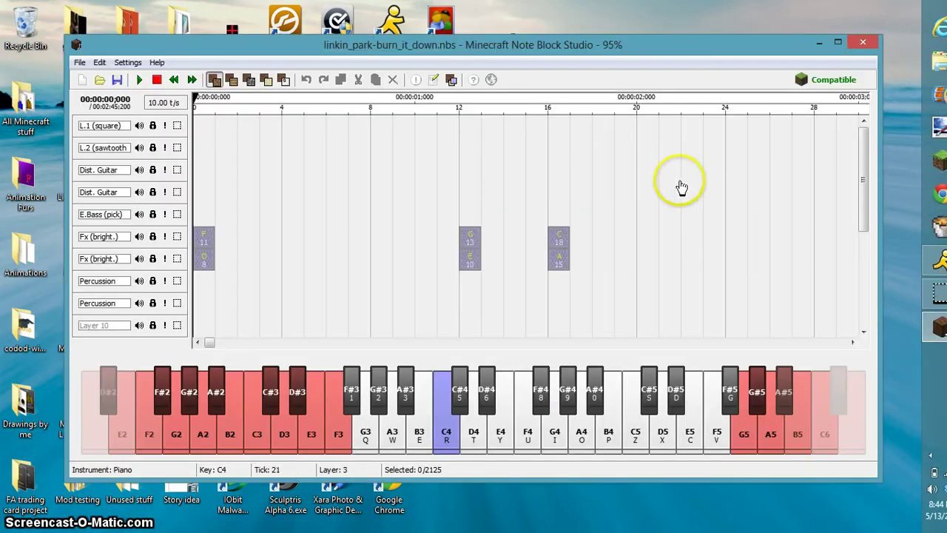
left_click(820, 45)
Step: Open Magic Launcher with the Default configuration, enter the account password and log in to start Minecraft
mouse_move(925, 277)
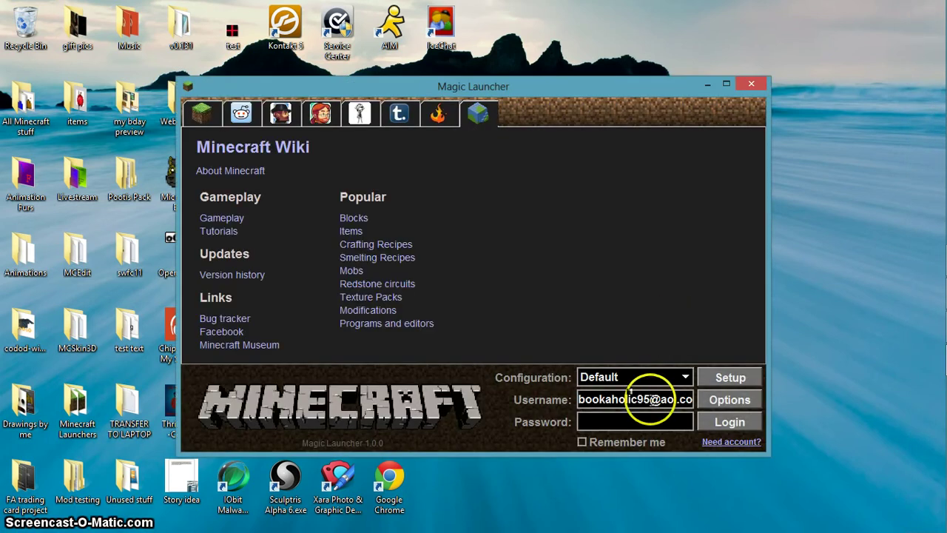
left_click(646, 420)
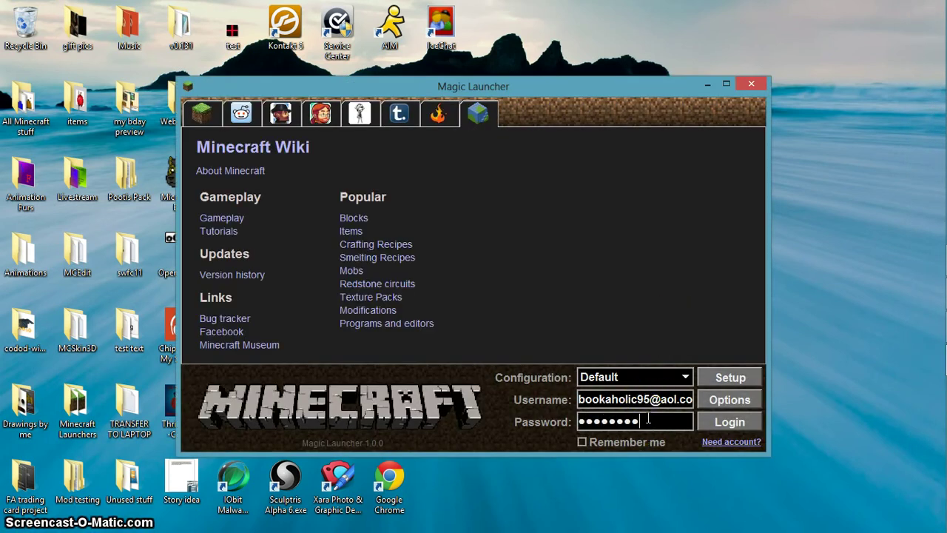
key("Return")
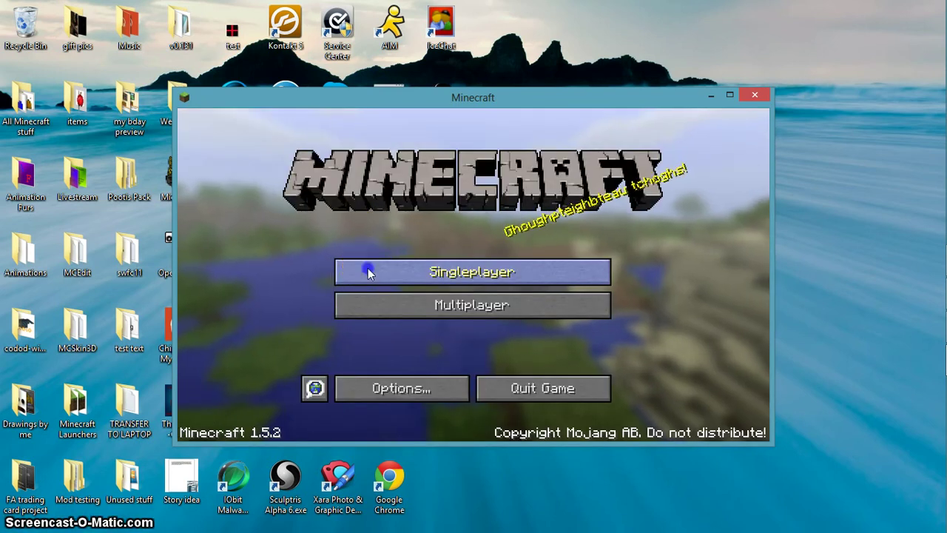
Step: Load the MCEdit practice world in Minecraft's singleplayer mode
left_click(365, 270)
left_click(353, 189)
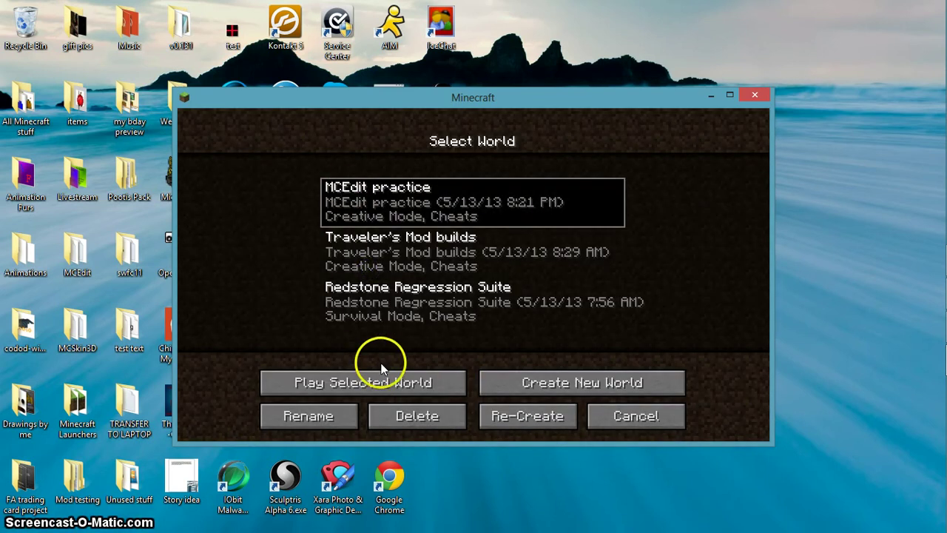
left_click(385, 381)
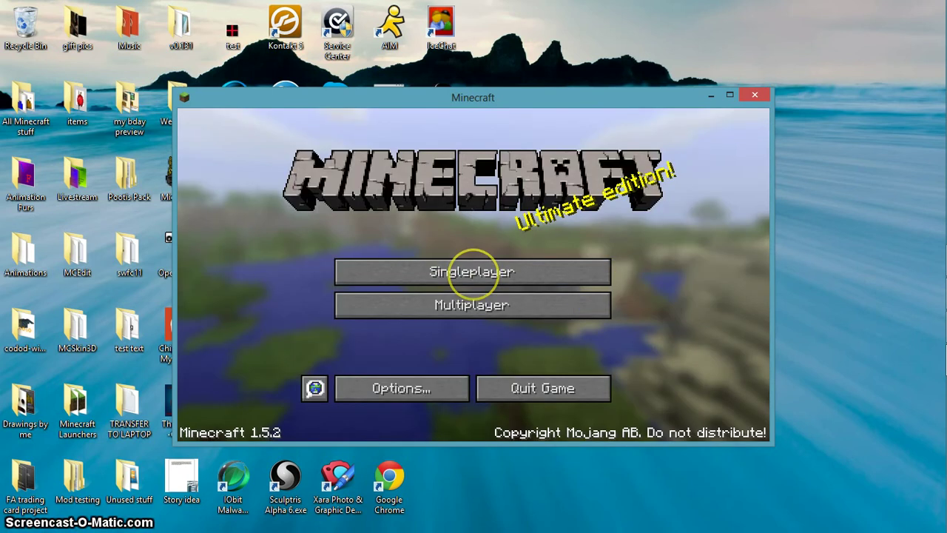
Step: Fly across the grass to the imported note block build and look over its repeater rows from above
key("w")
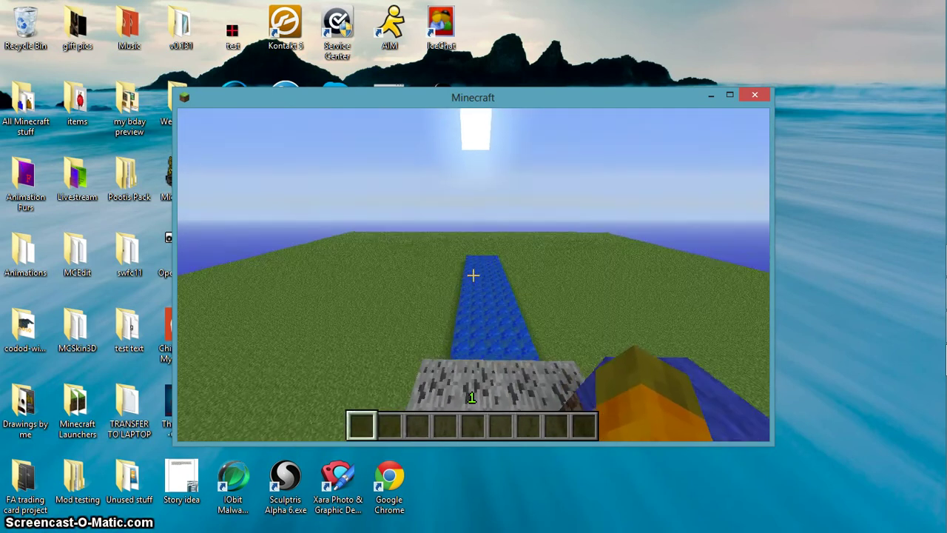
key("w")
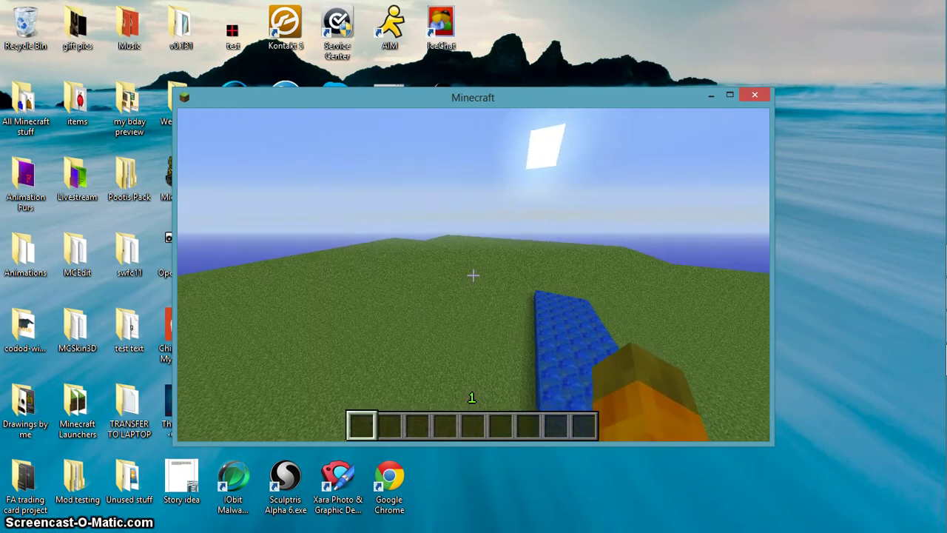
mouse_move(473, 275)
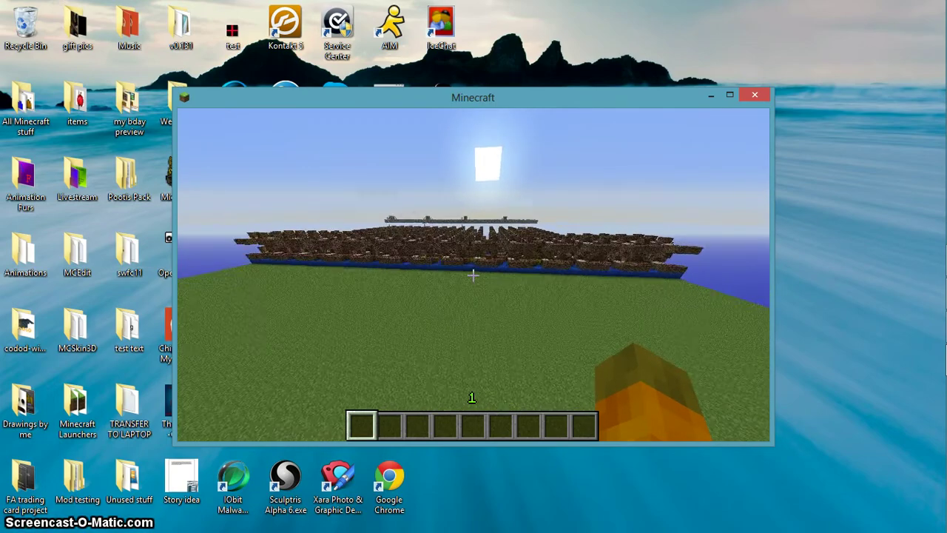
key("w")
key("space")
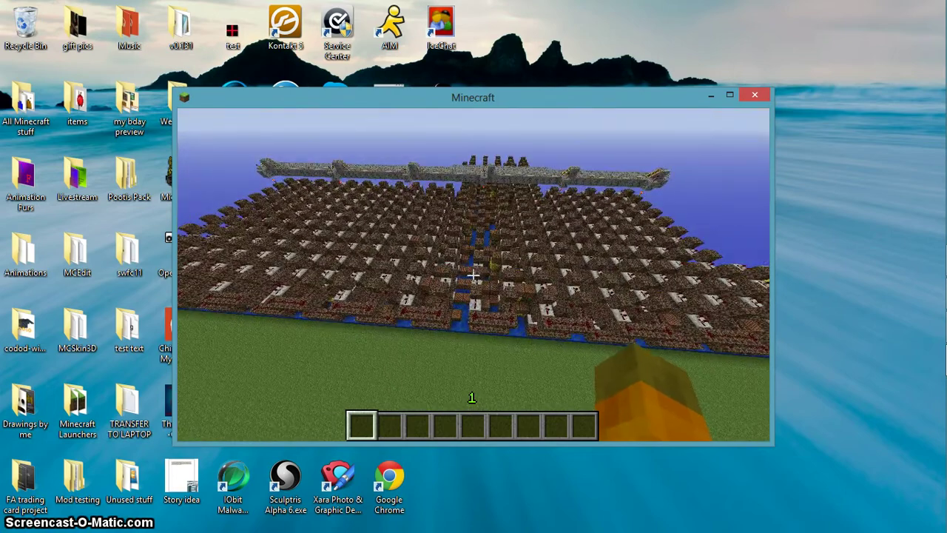
key("w")
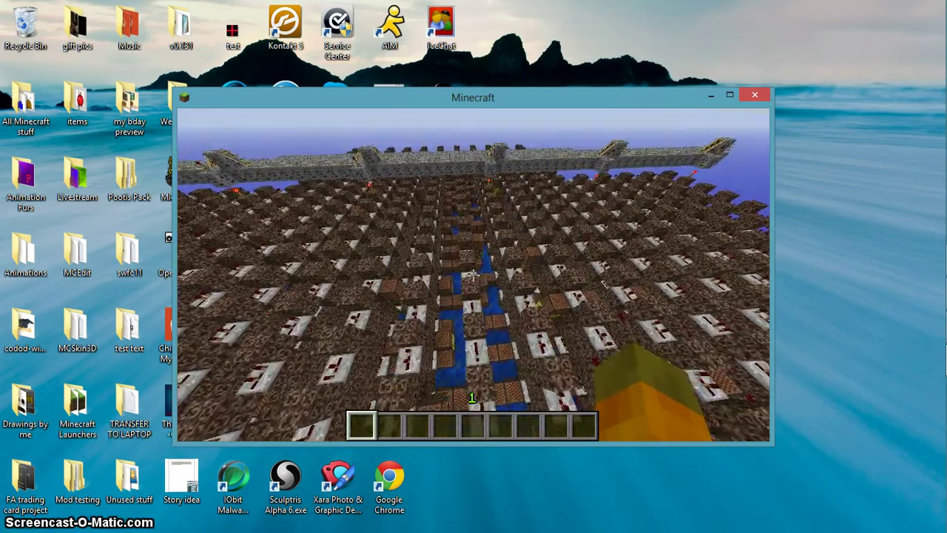
key("w")
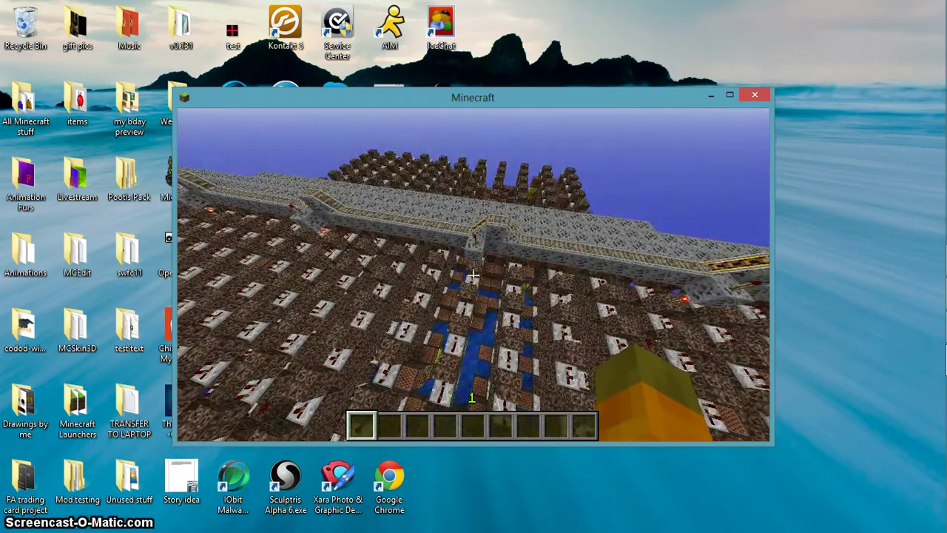
Step: Circle above the build to examine the raised stone walkway, its rails and the note block rows on both sides
key("w")
key("space")
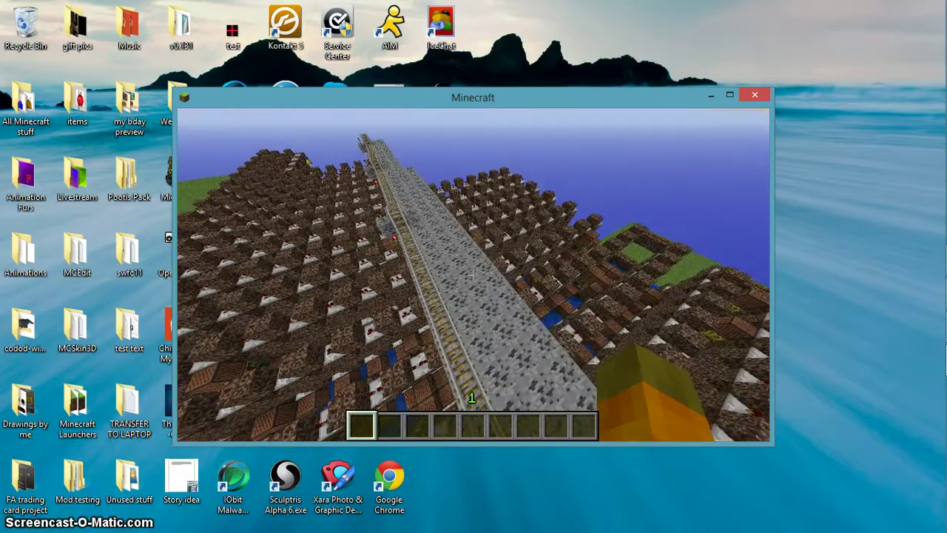
key("w")
key("s")
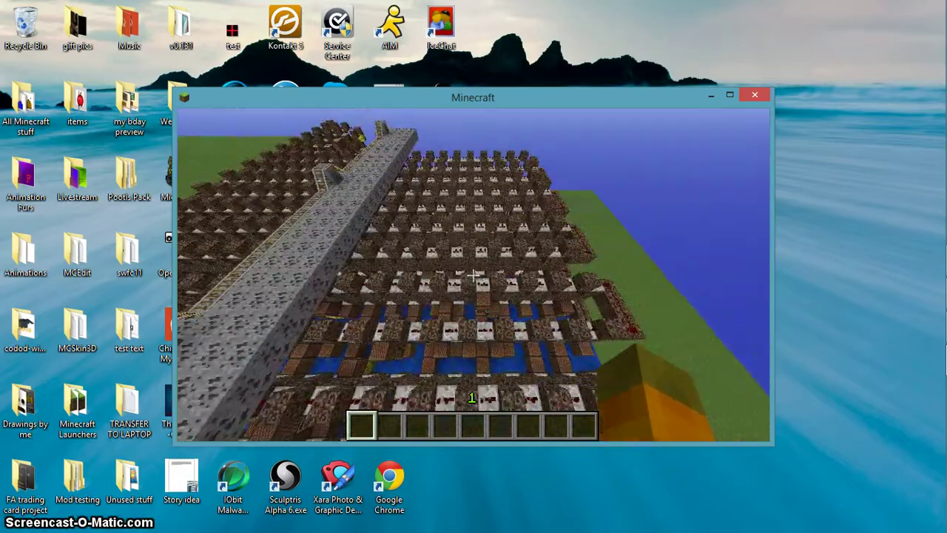
key("s")
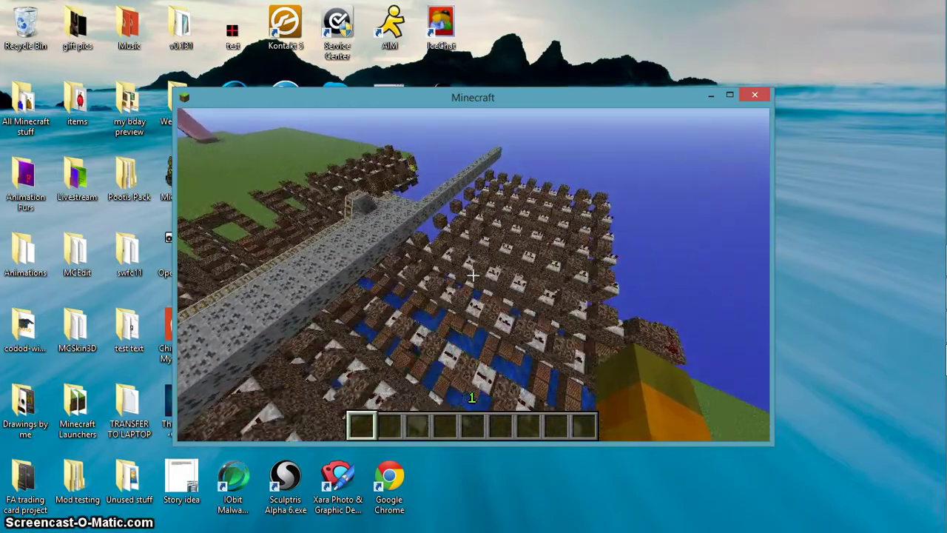
key("a")
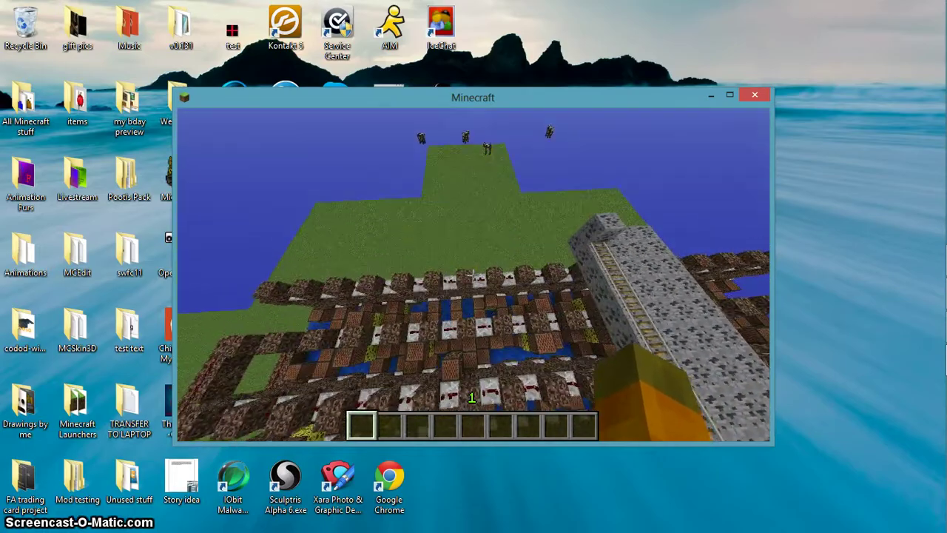
key("a")
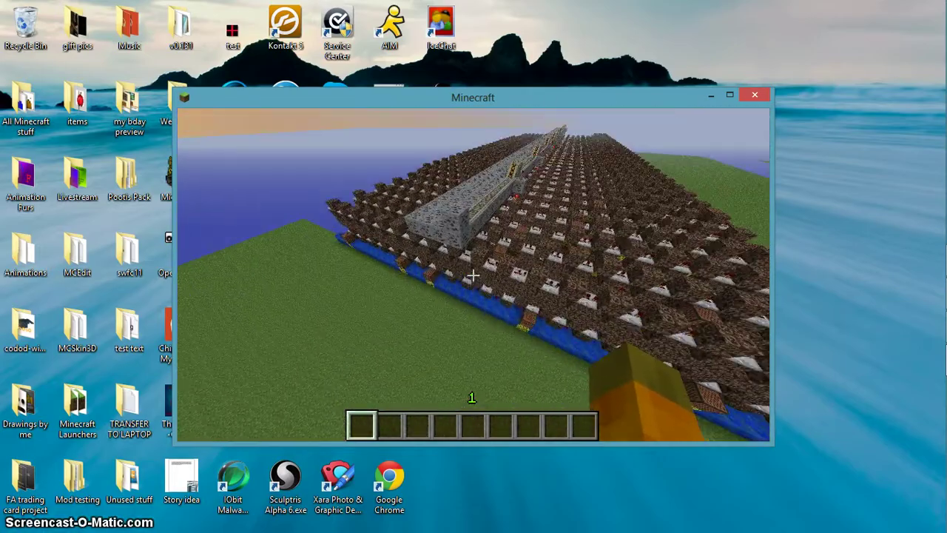
Step: Follow the rail track along the stone walkway to the blue wool block with the button, sign and chest
key("shift")
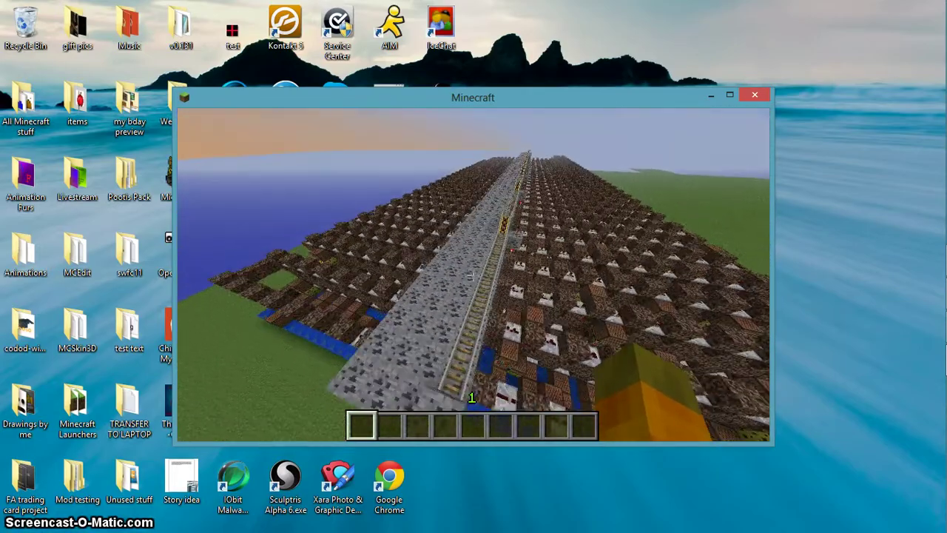
key("w")
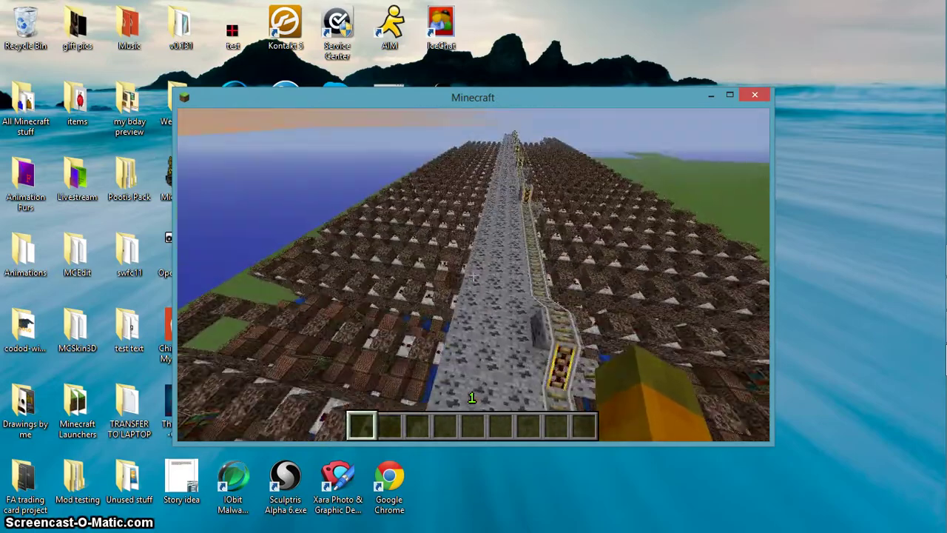
key("w")
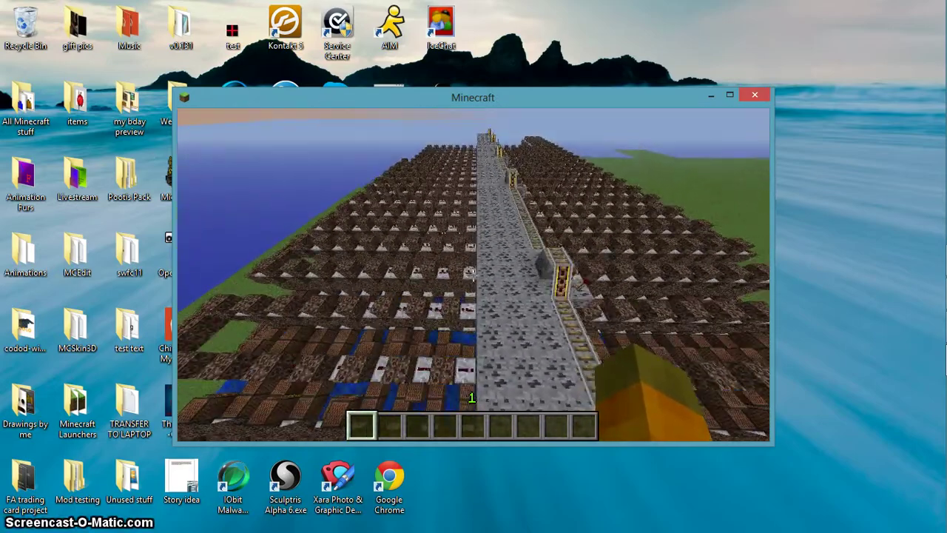
key("w")
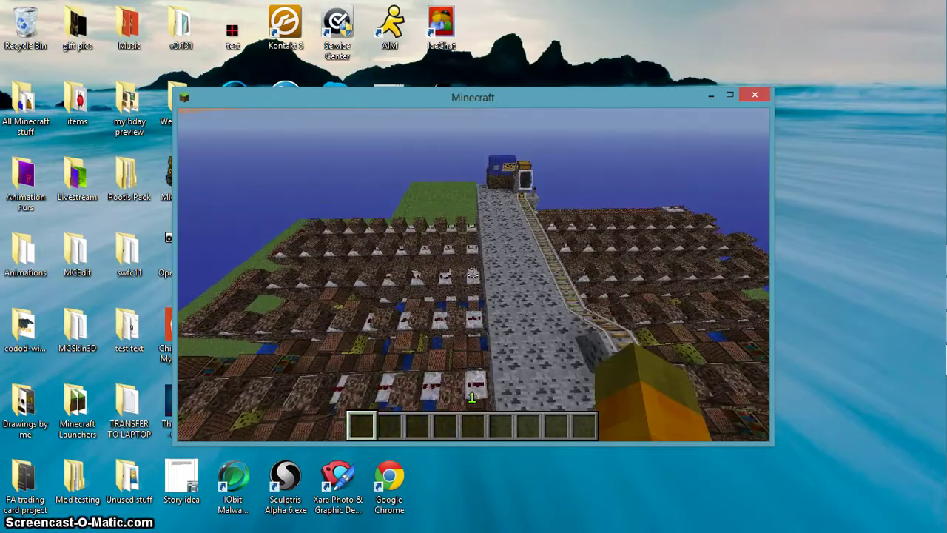
left_click(473, 272)
key("w")
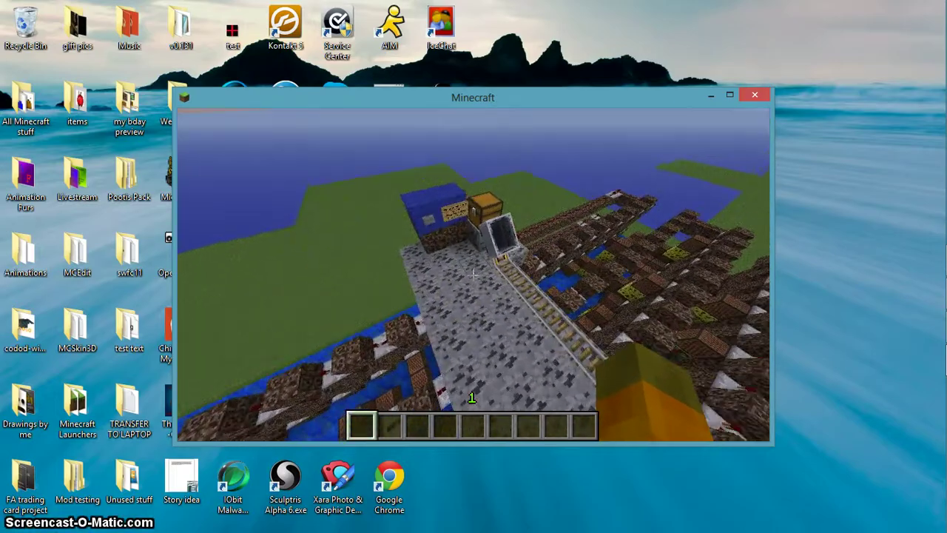
key("w")
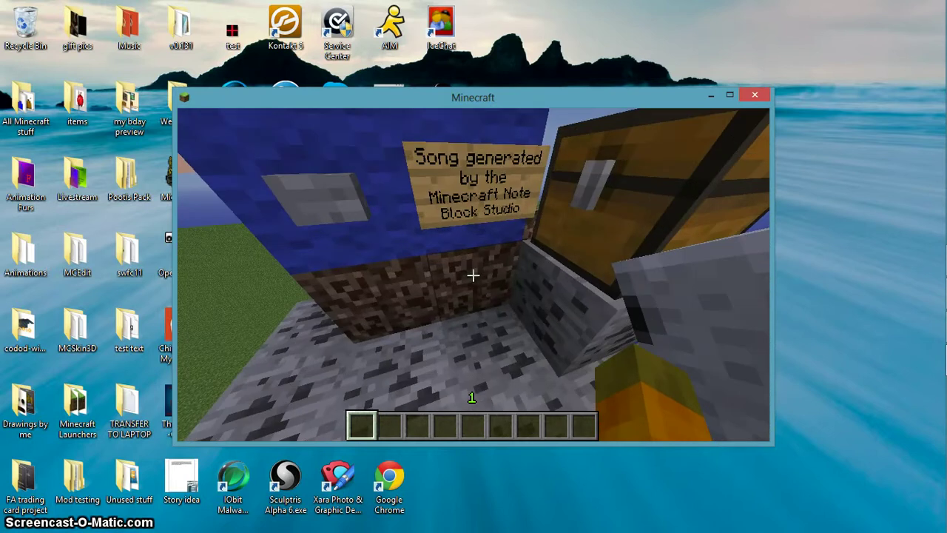
Step: Look around the button and sign on the blue wool, and set the world time to 0 with the /time set command
key("s")
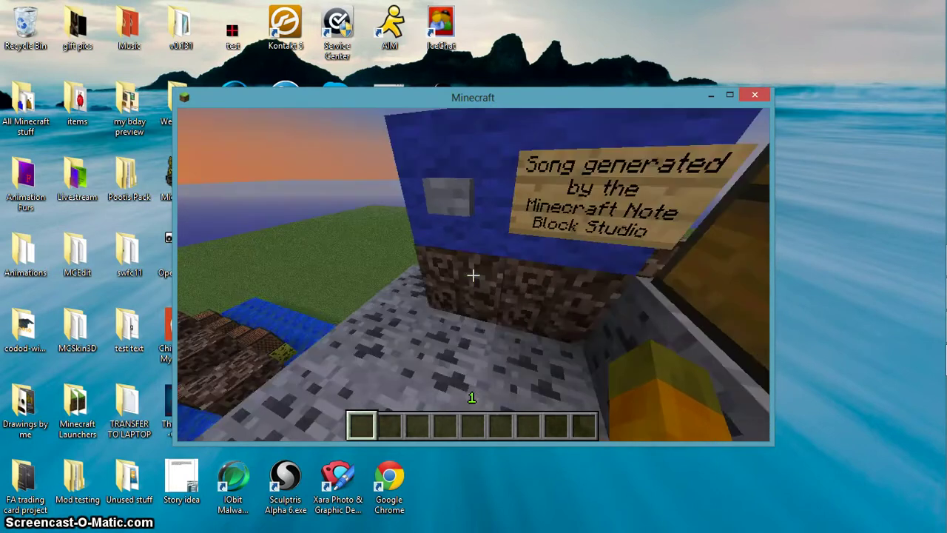
left_click(474, 274)
key("w")
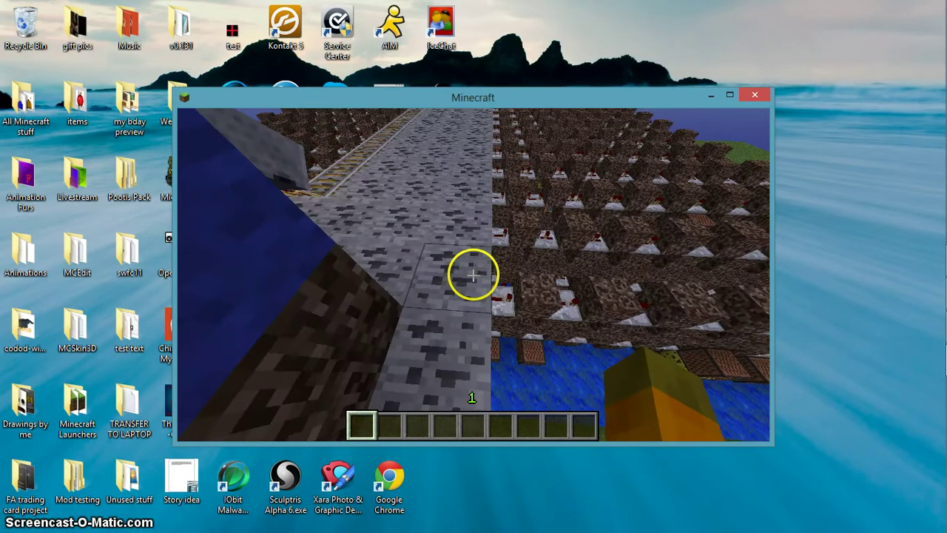
key("s")
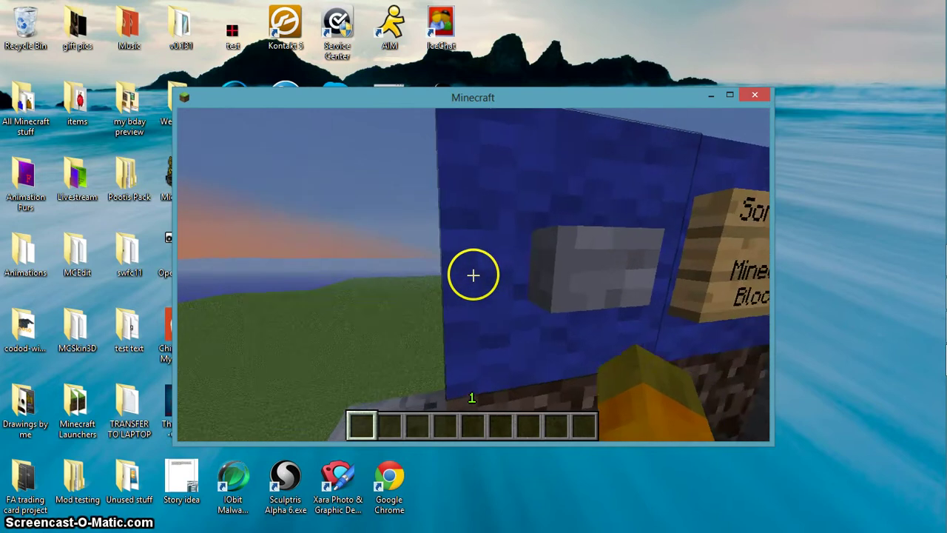
key("e")
key("e")
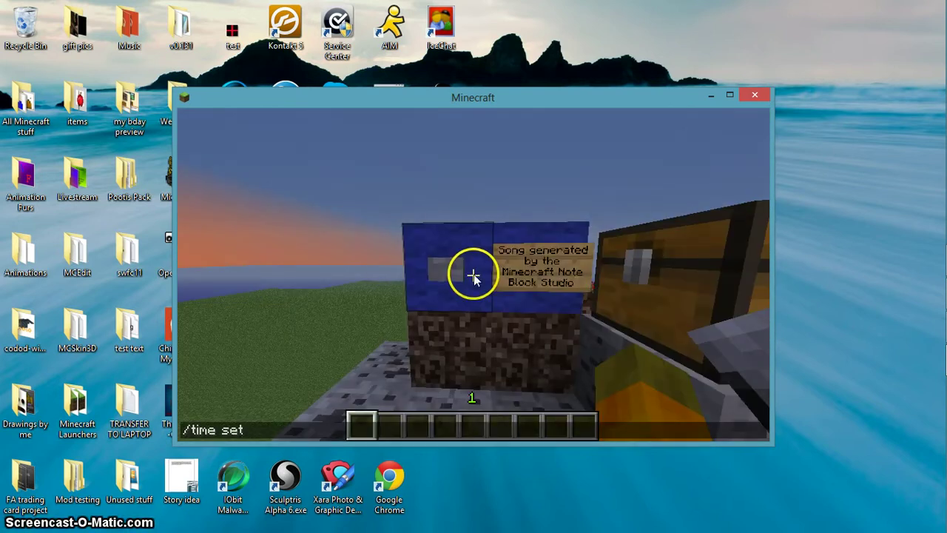
key("w")
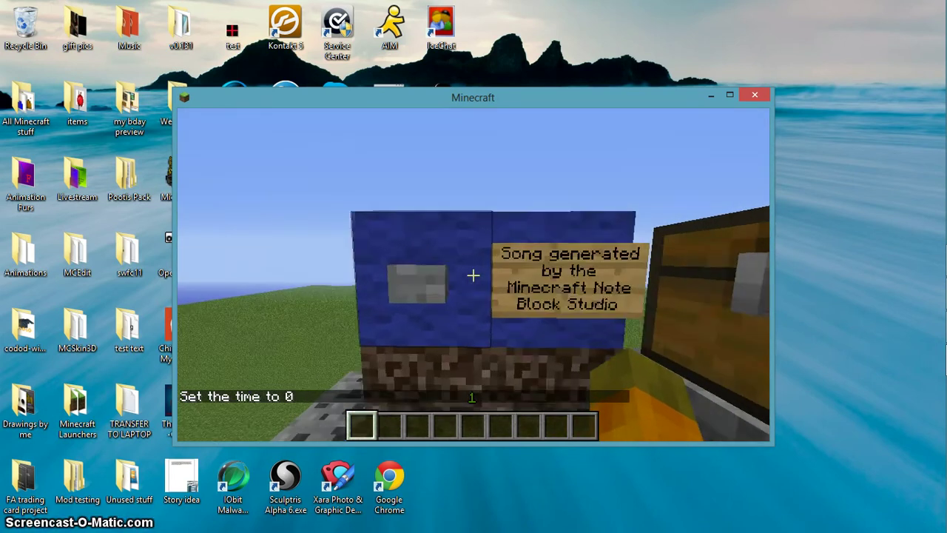
Step: Open the chest beside the sign and minecart to check its contents, and close it again
key("w")
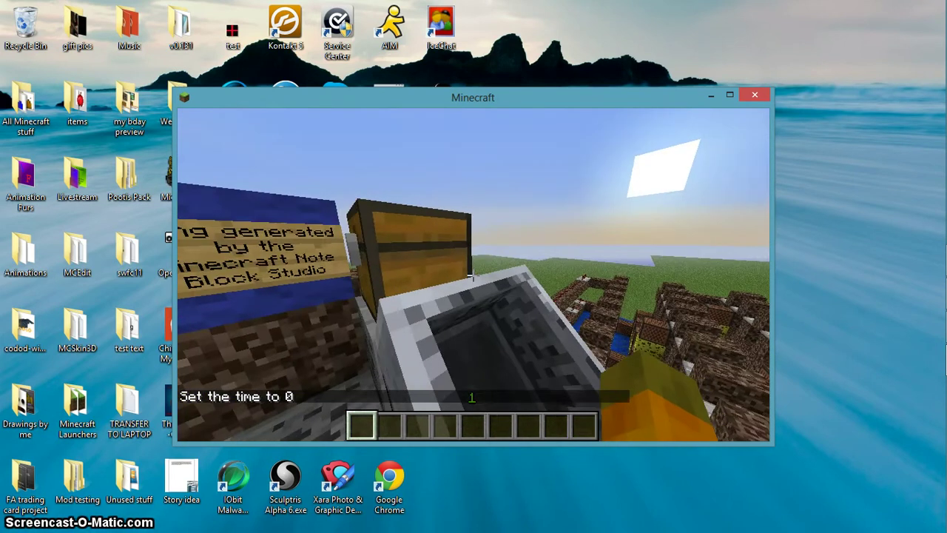
right_click(472, 276)
key("e")
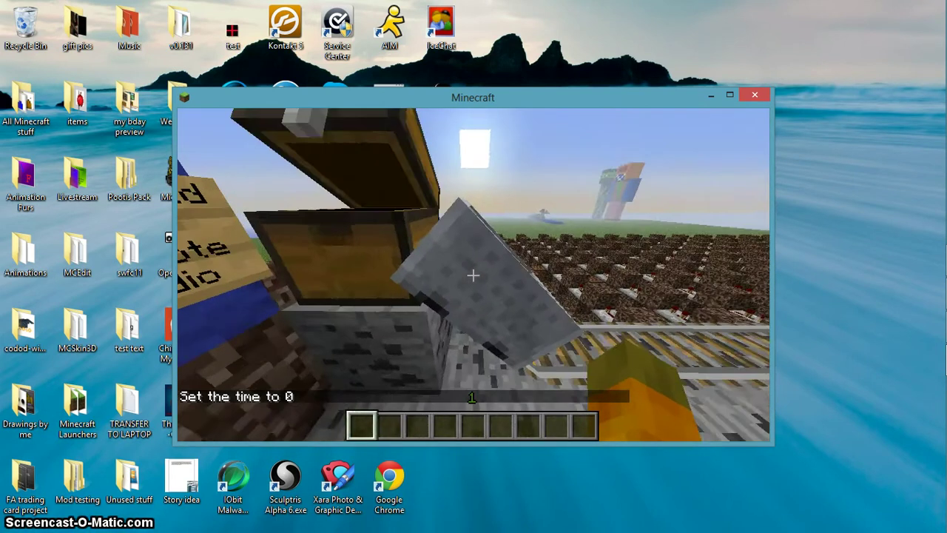
Step: Fly from the stone walkway over the repeater rows and descend beside the blue base to examine the note blocks along the build's edge
key("s")
key("w")
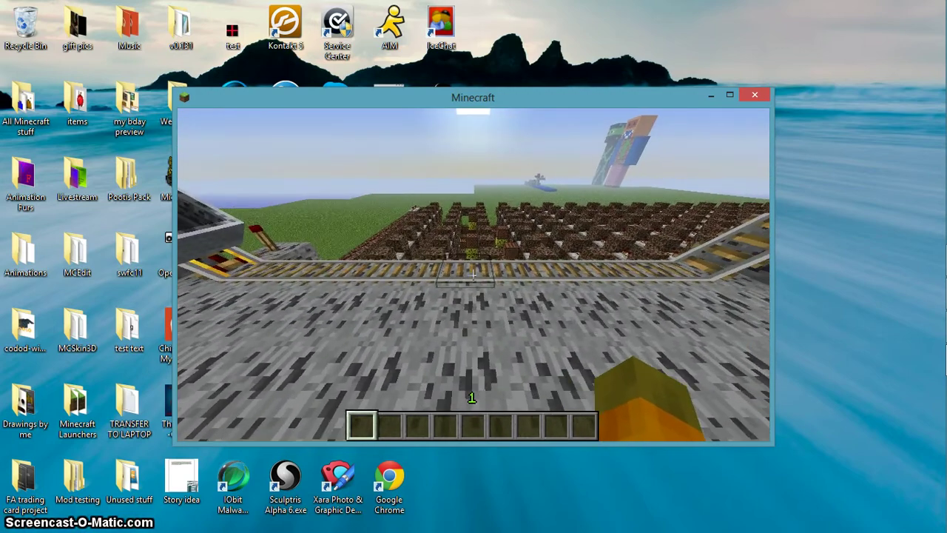
key("s")
key("space")
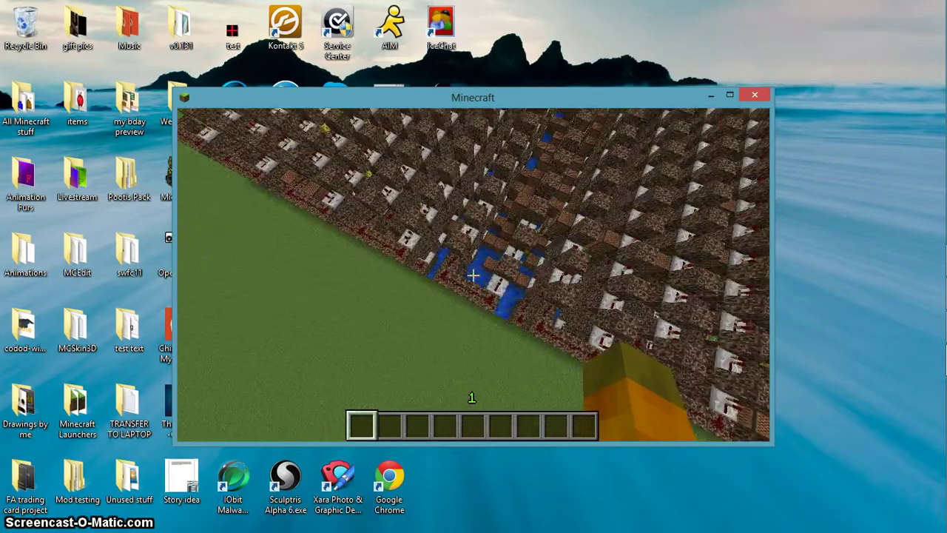
key("space")
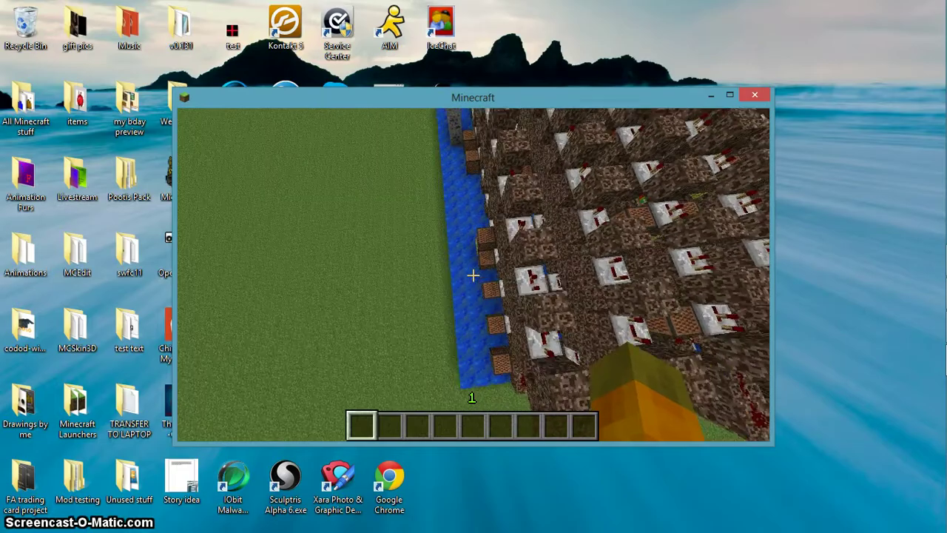
key("shift")
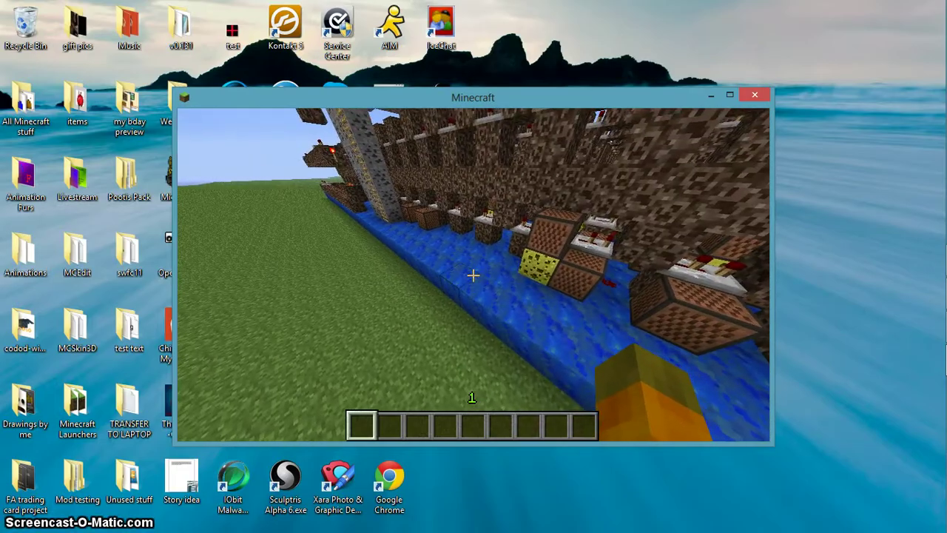